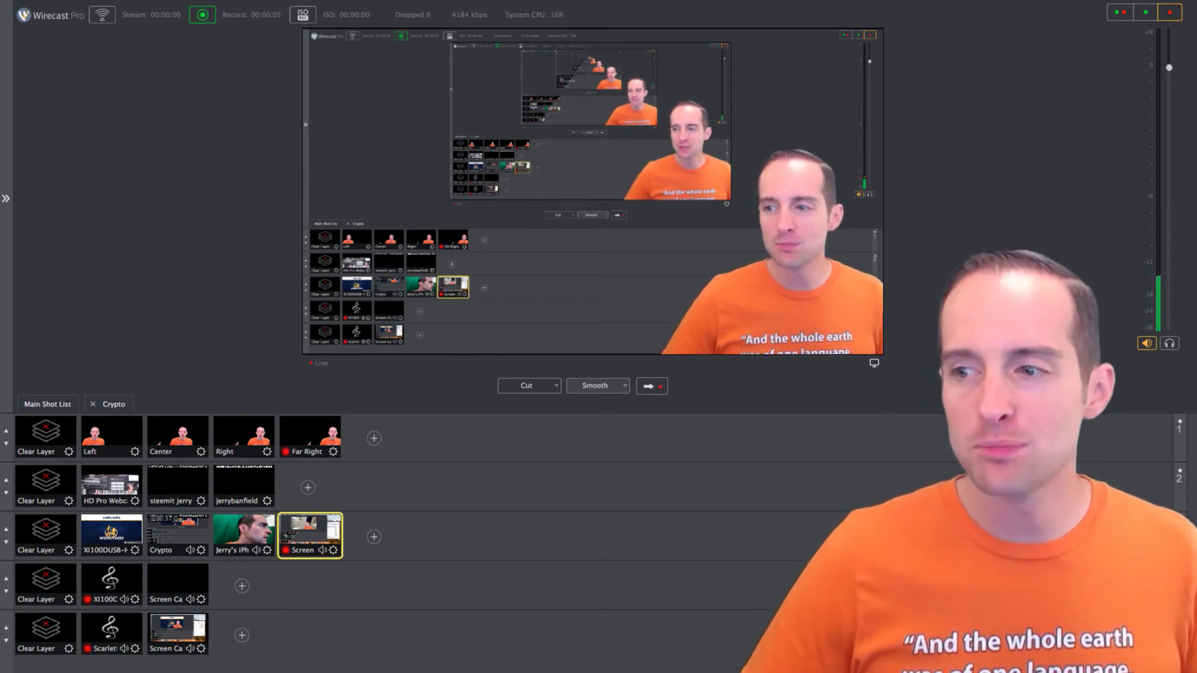
Step: Make the Right shot live and show its chroma key properties
{"action": "left_click", "coordinate": [243, 436]}
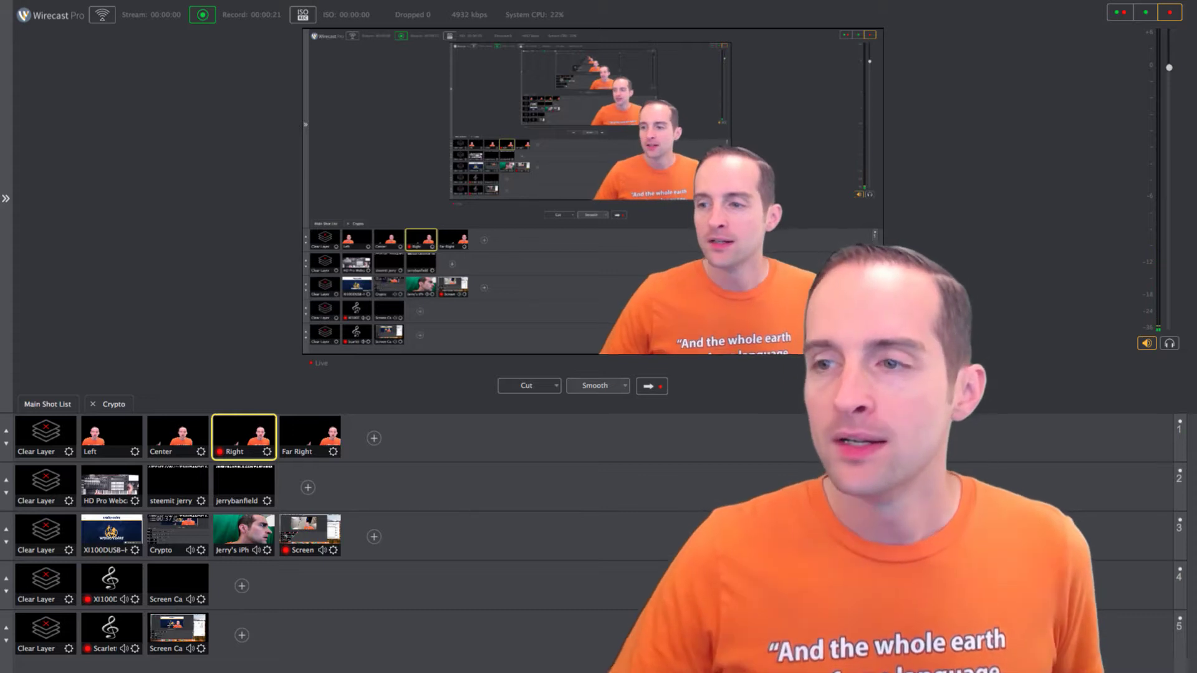
{"action": "left_click", "coordinate": [6, 199]}
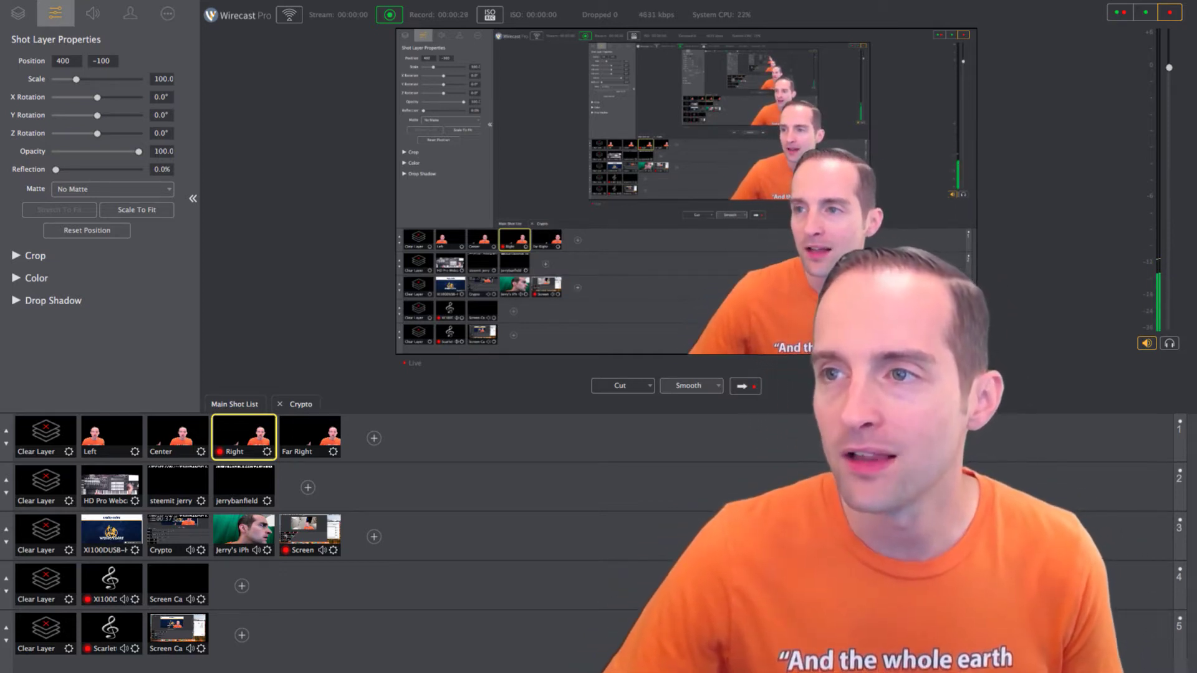
{"action": "left_click", "coordinate": [130, 13]}
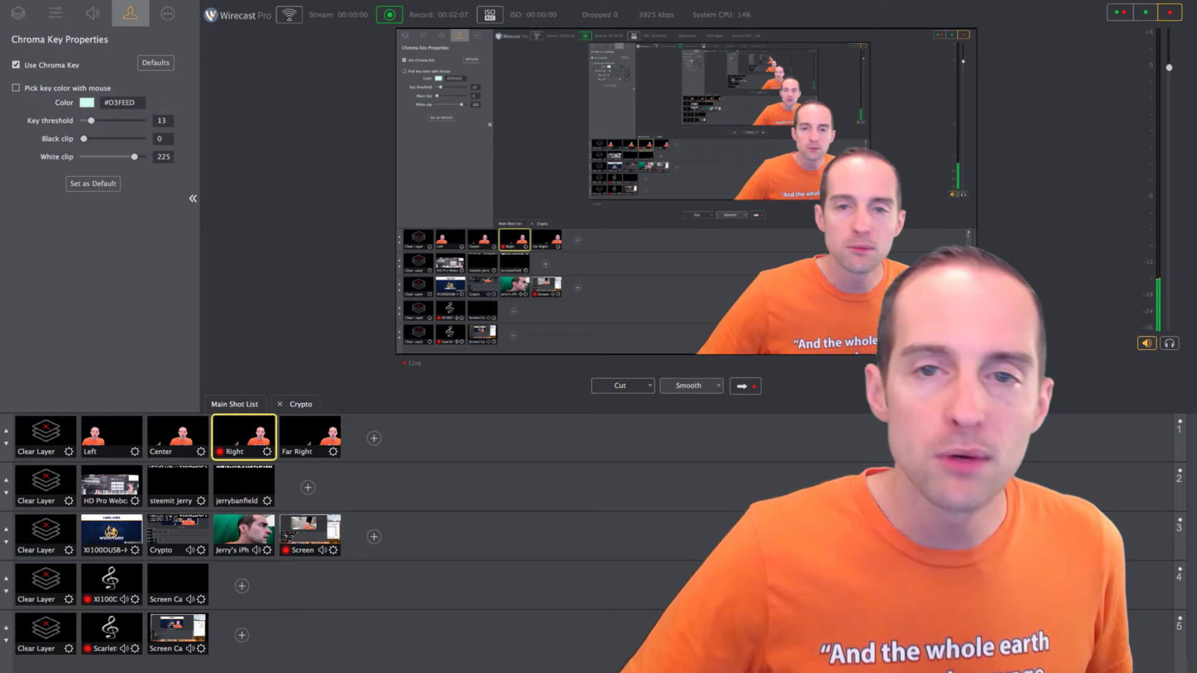
Step: Switch the live shot through Center and Left and return to Right
{"action": "left_click", "coordinate": [178, 437]}
{"action": "left_click", "coordinate": [112, 436]}
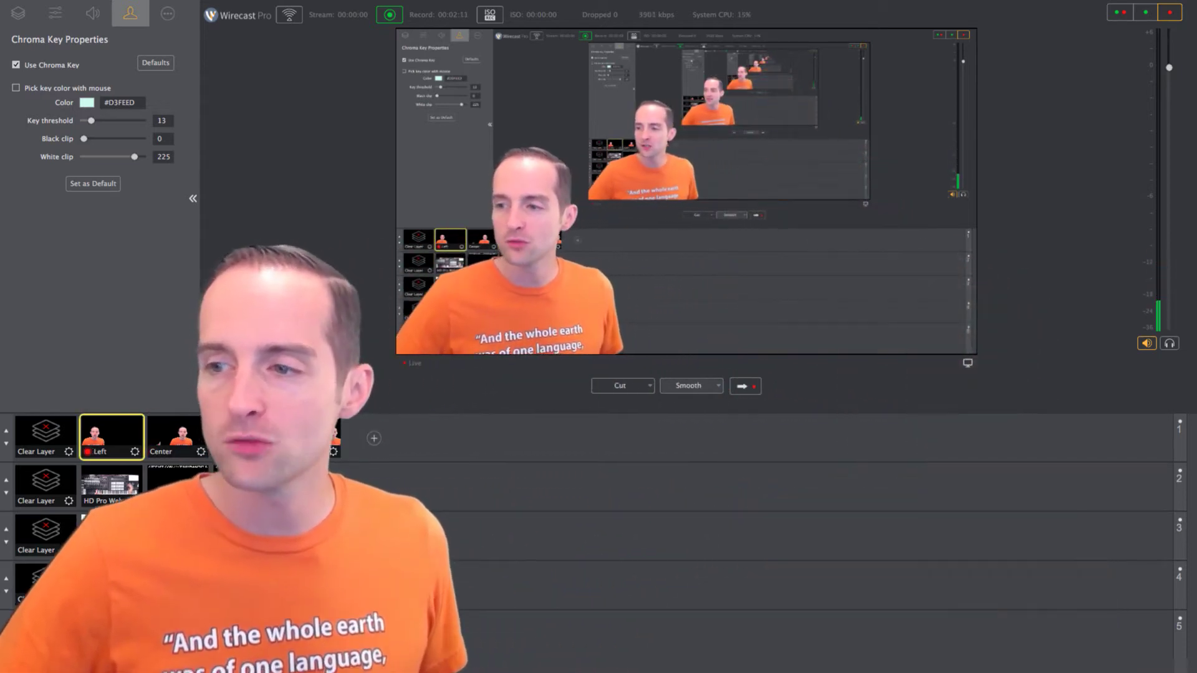
{"action": "left_click", "coordinate": [244, 436]}
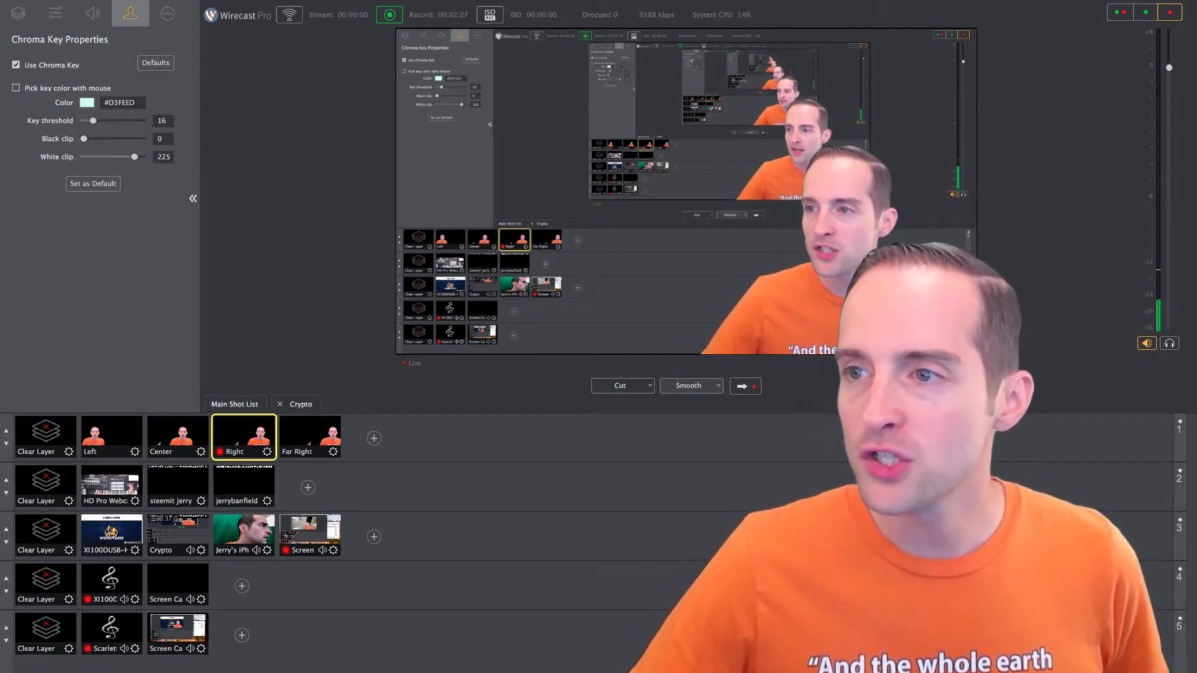
Step: Try the Right shot's key threshold at the extremes of 100 and 0
{"action": "left_click_drag", "start_coordinate": [106, 120], "coordinate": [141, 121]}
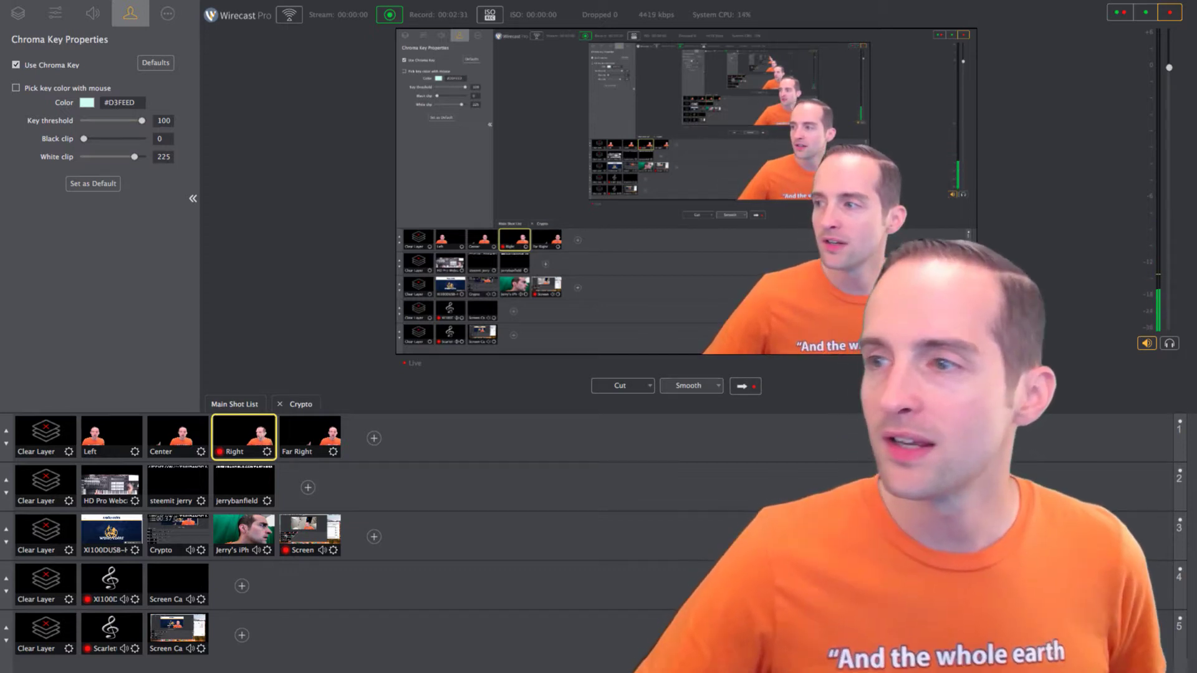
{"action": "double_click", "coordinate": [160, 120]}
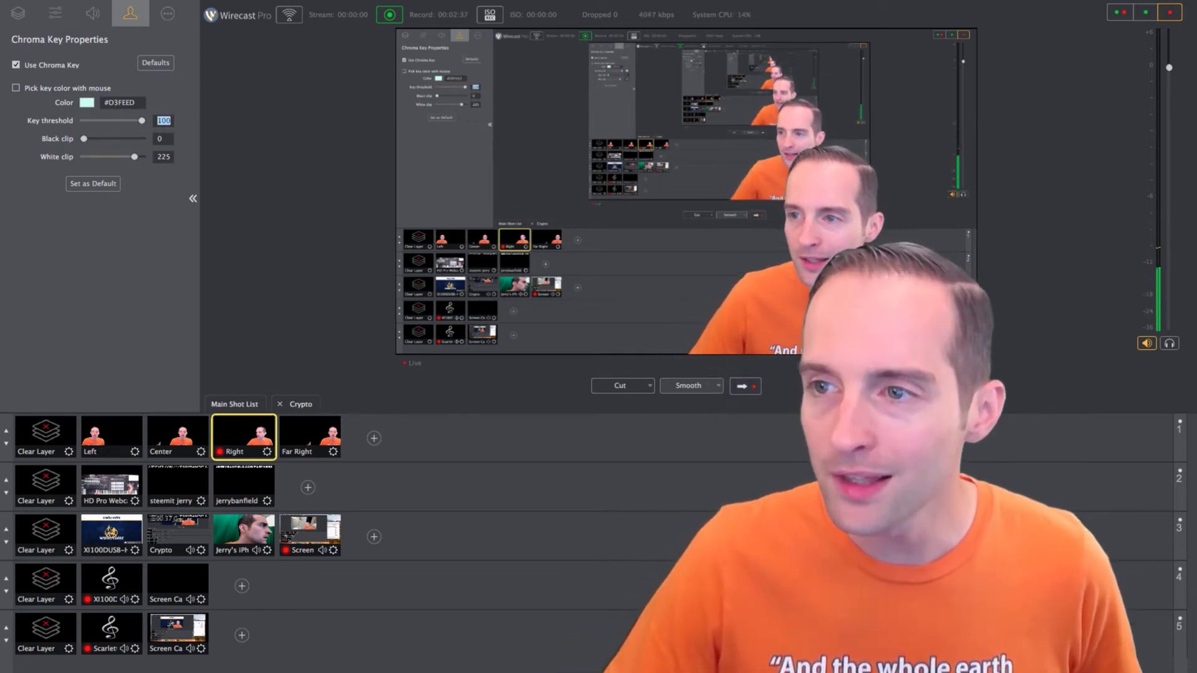
{"action": "type", "text": "0"}
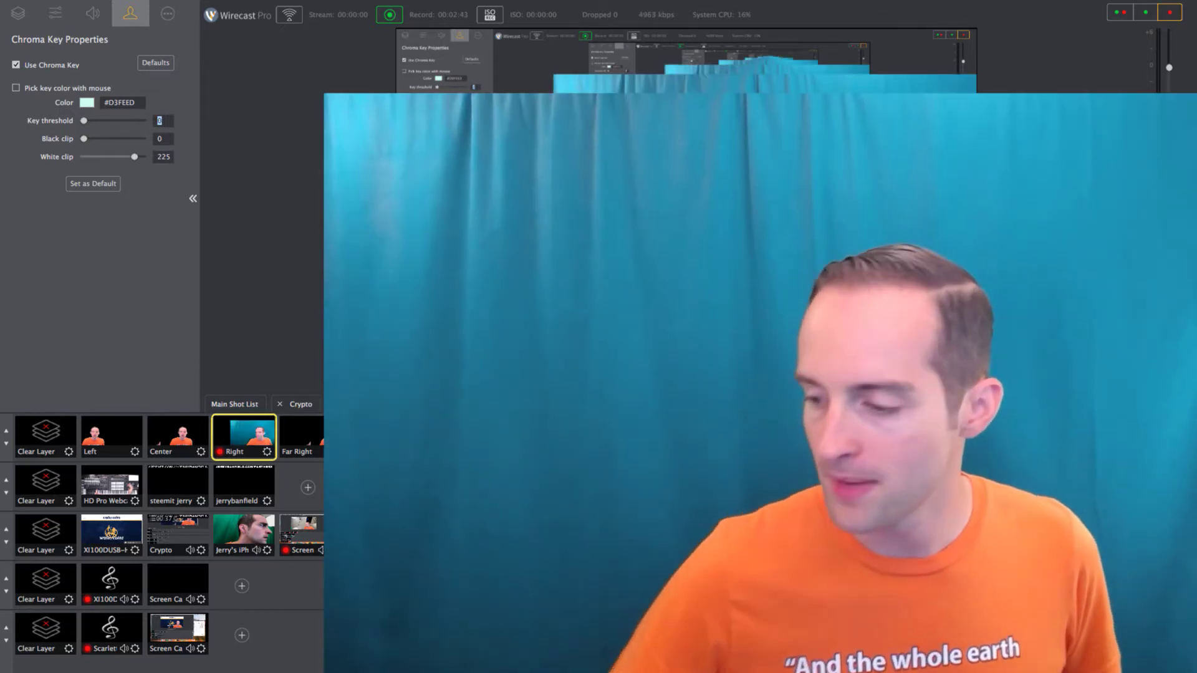
Step: Set the key threshold to 13, comparing it with 11 before restoring 13
{"action": "type", "text": "3"}
{"action": "key", "text": "Return"}
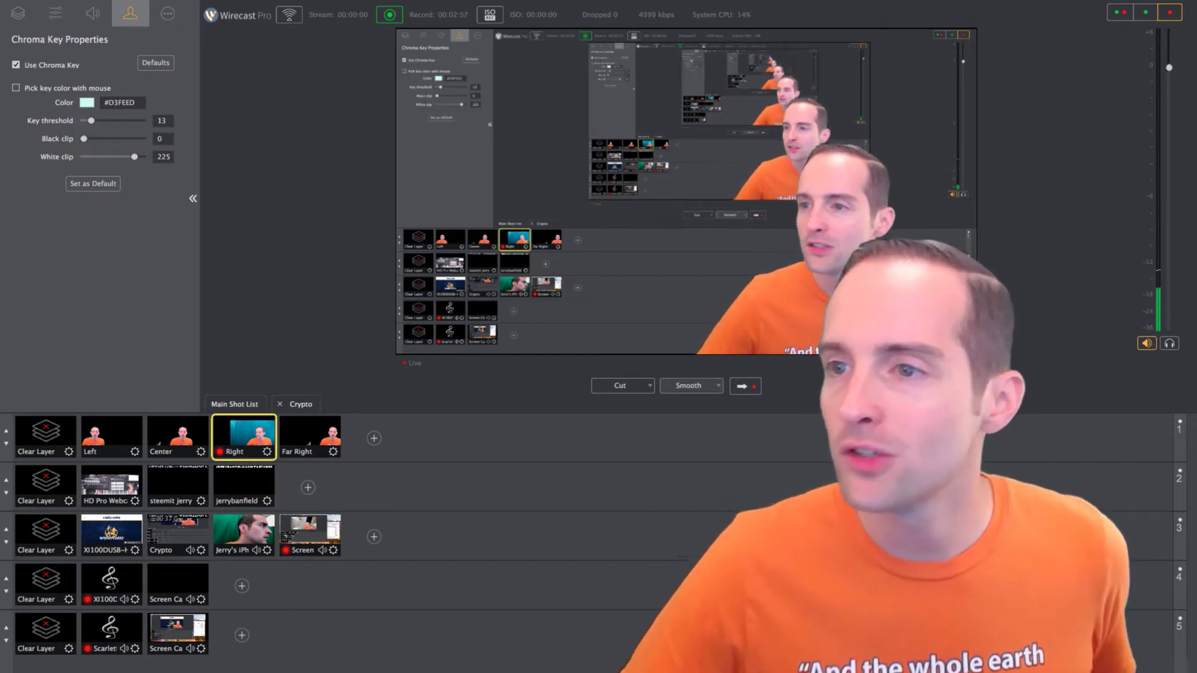
{"action": "key", "text": "Down"}
{"action": "key", "text": "Down"}
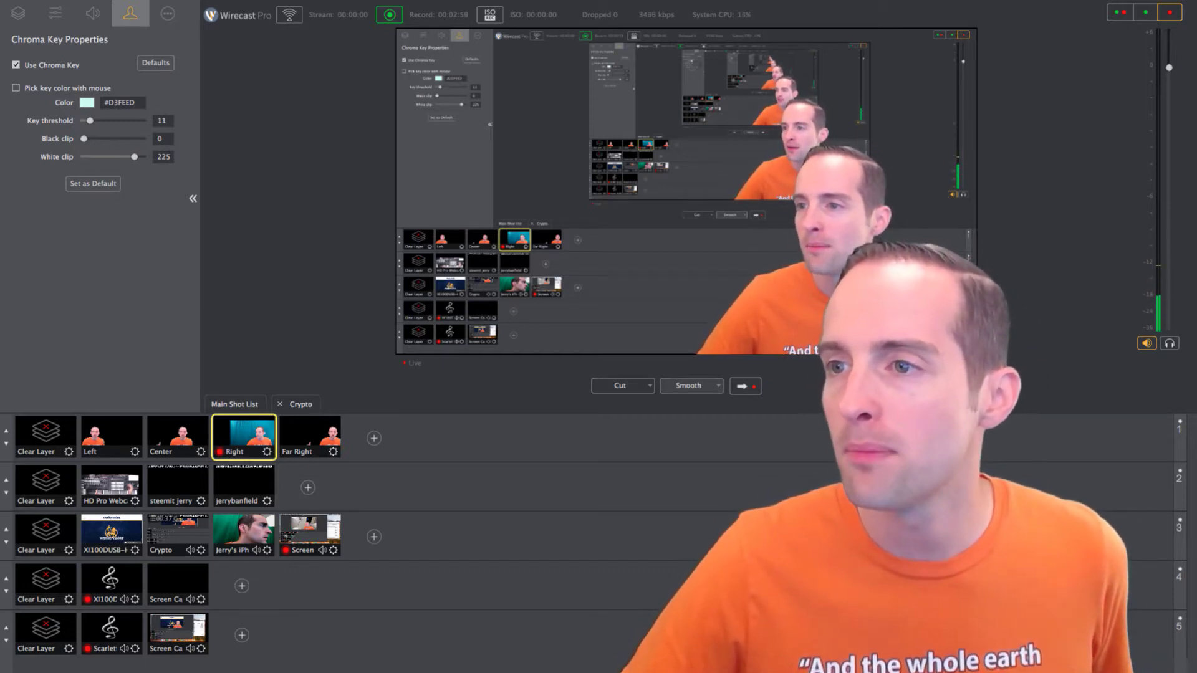
{"action": "key", "text": "BackSpace"}
{"action": "type", "text": "3"}
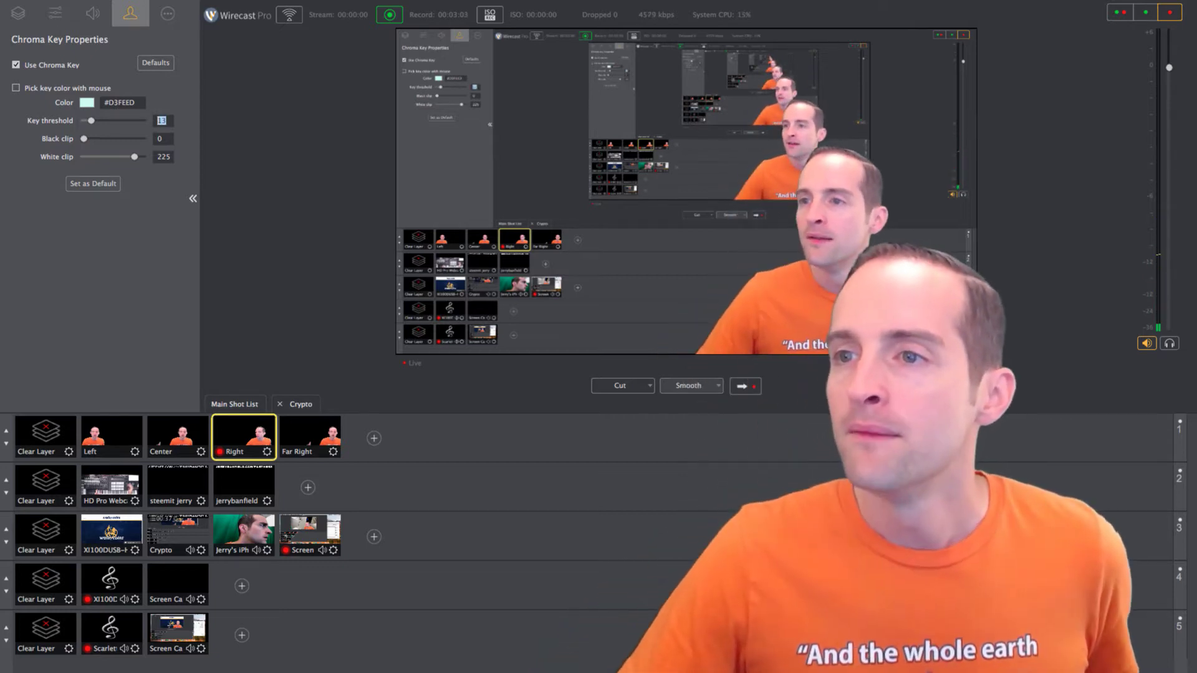
Step: Try the black clip and return it to 0, and lower the white clip to 0 before restoring it to 225
{"action": "mouse_move", "coordinate": [83, 138]}
{"action": "left_mouse_down"}
{"action": "mouse_move", "coordinate": [142, 139]}
{"action": "mouse_move", "coordinate": [83, 139]}
{"action": "left_mouse_up"}
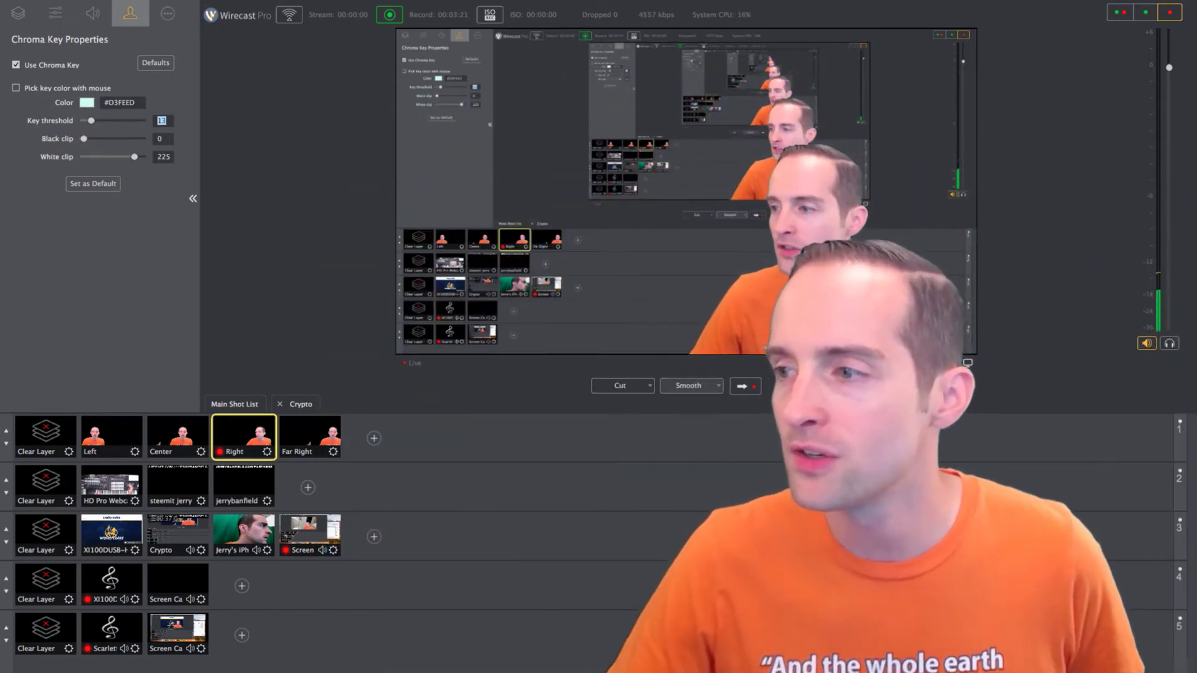
{"action": "mouse_move", "coordinate": [84, 139]}
{"action": "left_mouse_down"}
{"action": "mouse_move", "coordinate": [133, 138]}
{"action": "mouse_move", "coordinate": [83, 139]}
{"action": "left_mouse_up"}
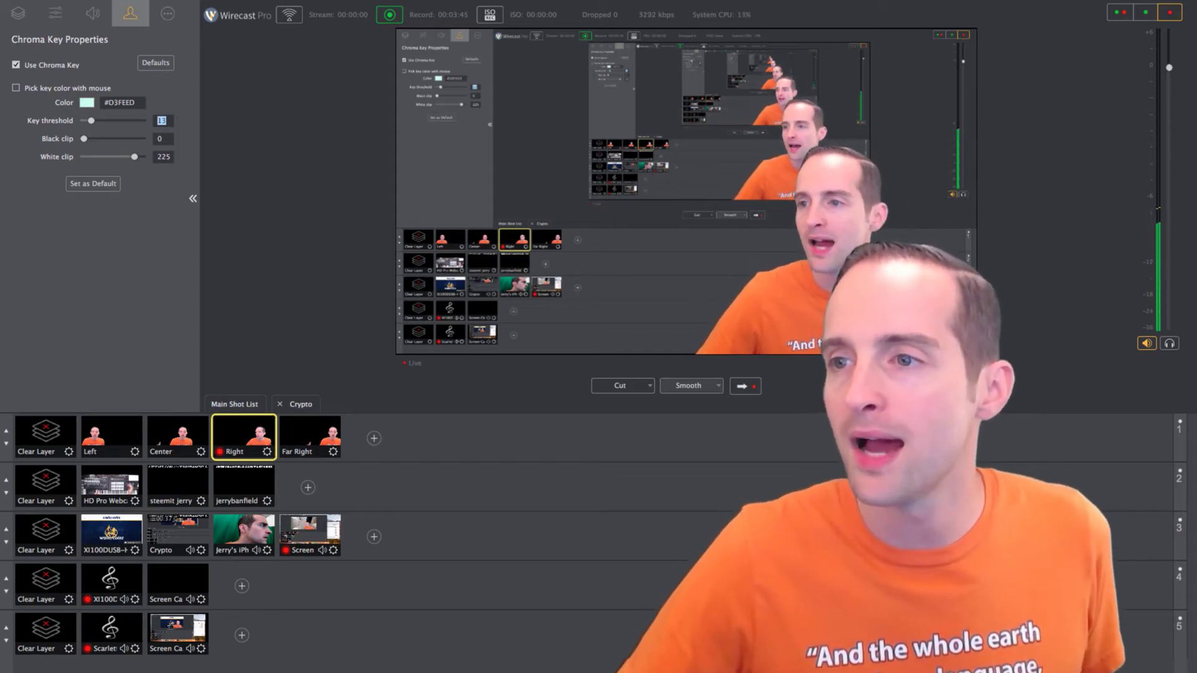
{"action": "left_click_drag", "start_coordinate": [134, 157], "coordinate": [84, 157]}
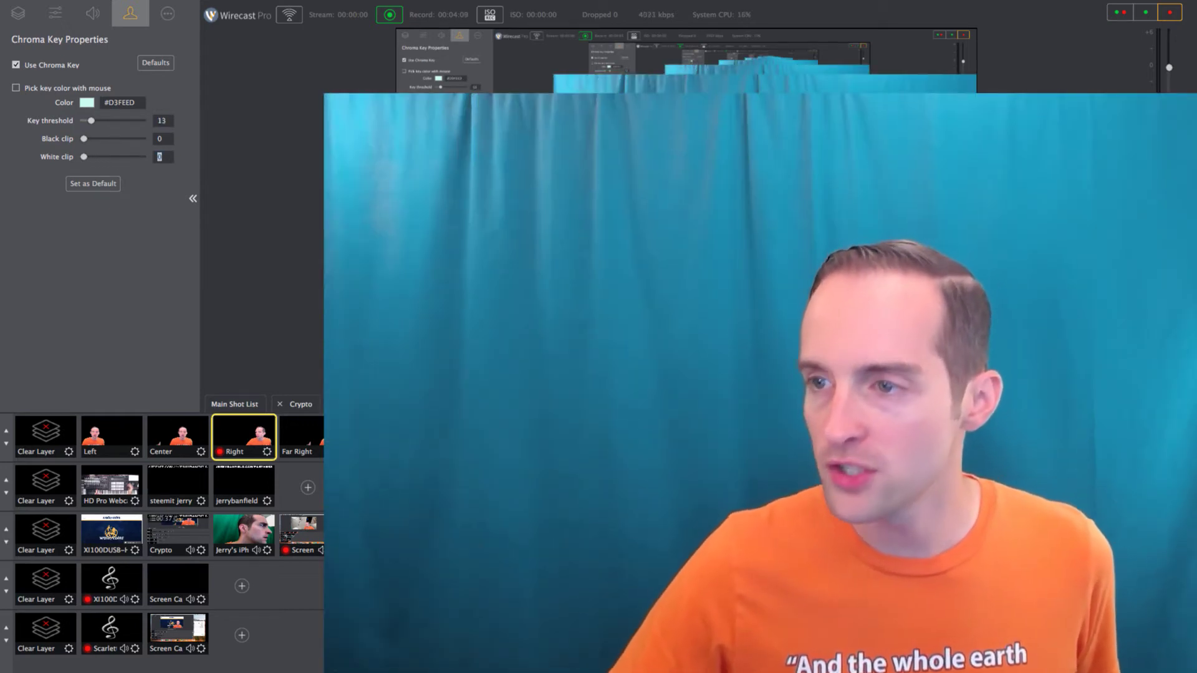
{"action": "type", "text": "225"}
{"action": "key", "text": "Return"}
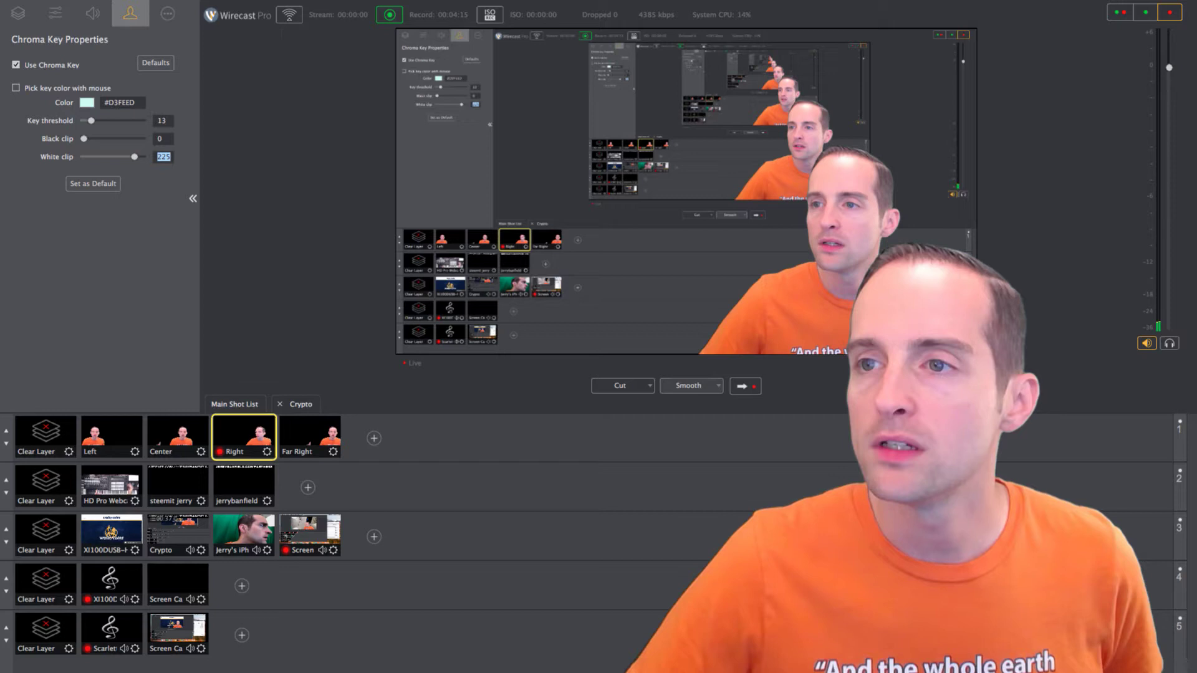
Step: Enable picking the key color with the mouse and toggle chroma keying off and back on to compare the background
{"action": "left_click", "coordinate": [16, 87]}
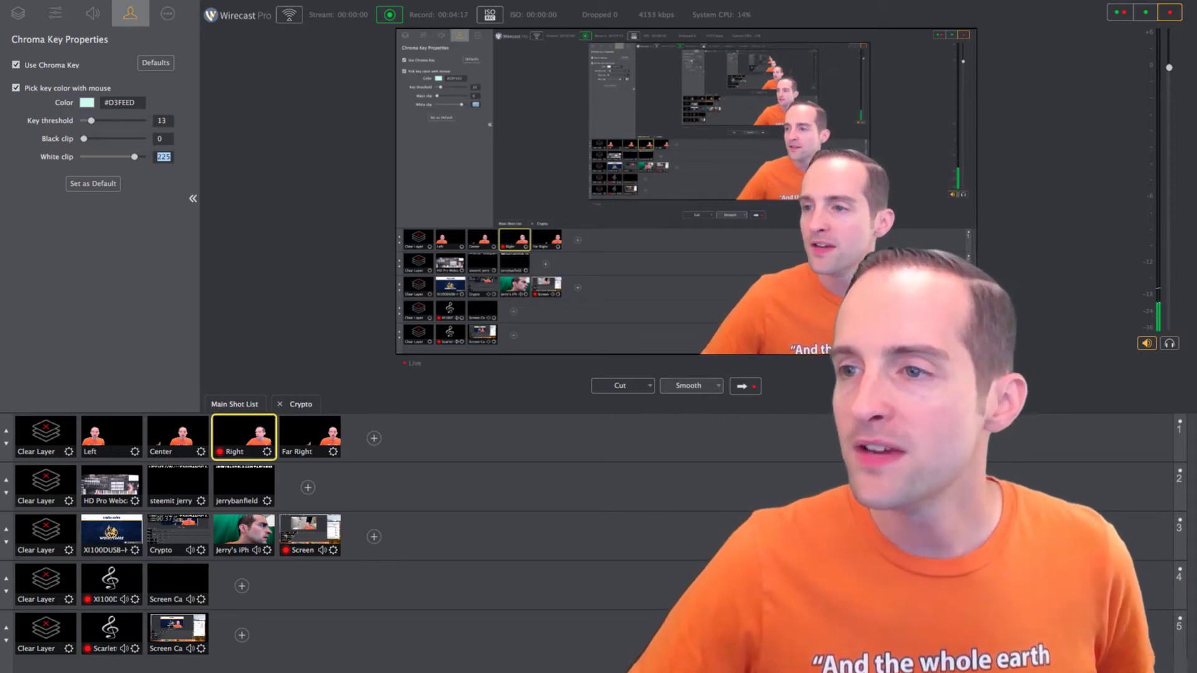
{"action": "left_click", "coordinate": [15, 65]}
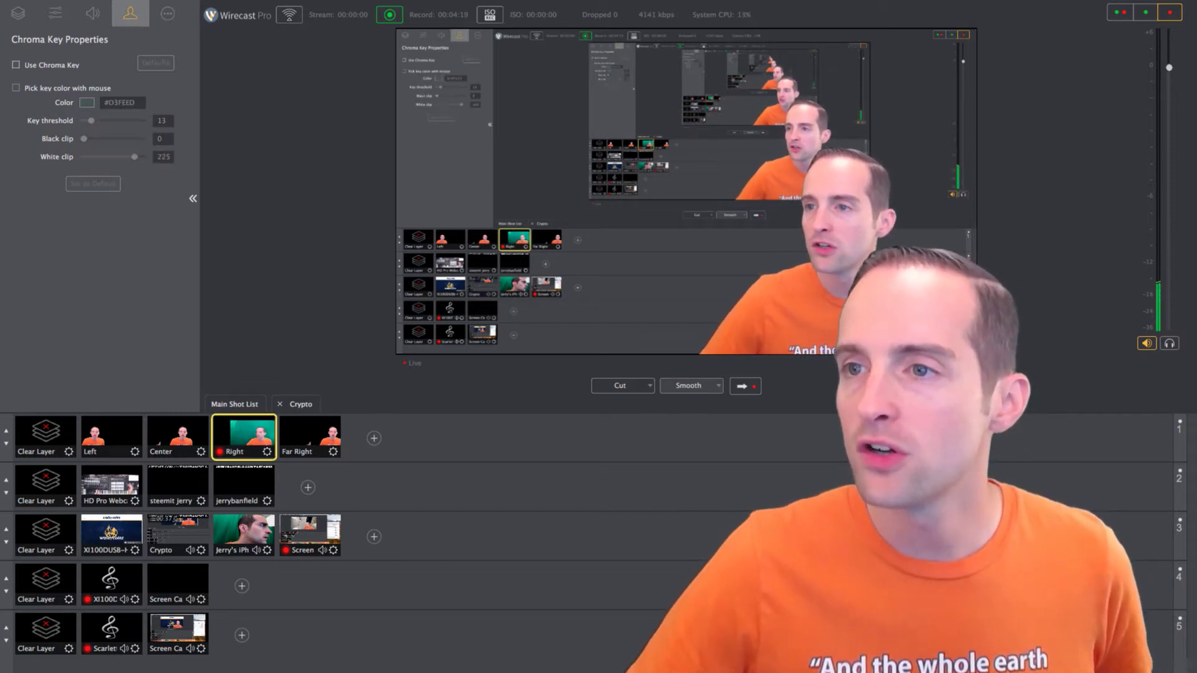
{"action": "left_click", "coordinate": [15, 64]}
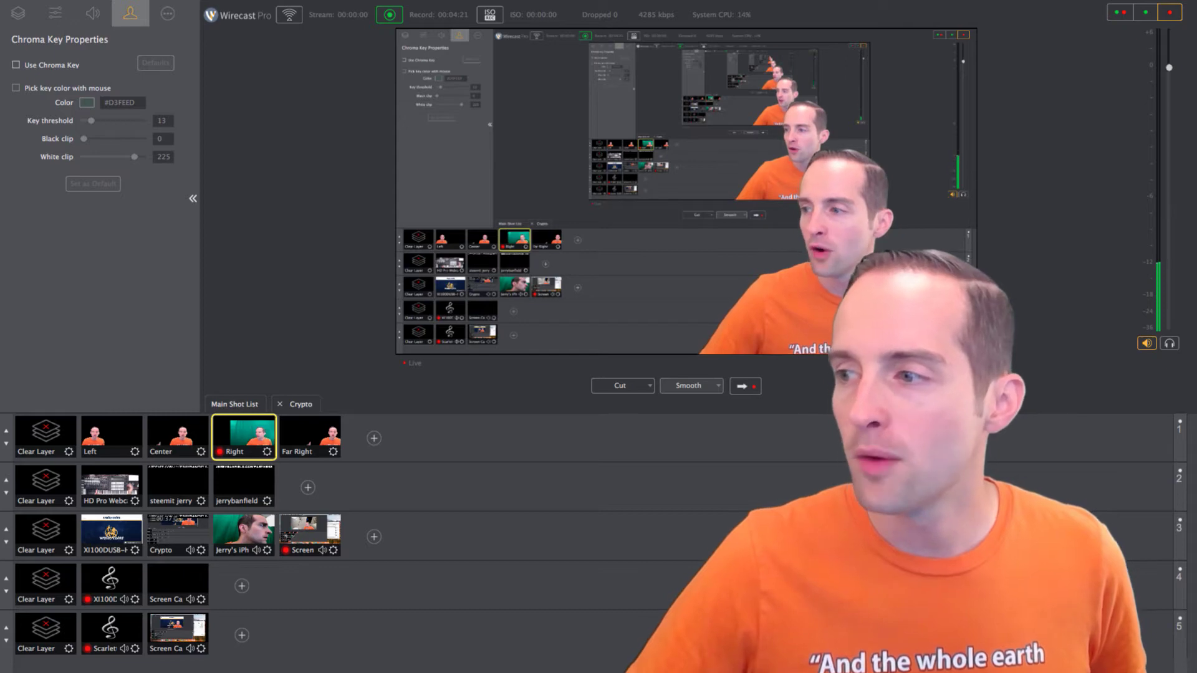
{"action": "left_click", "coordinate": [16, 64]}
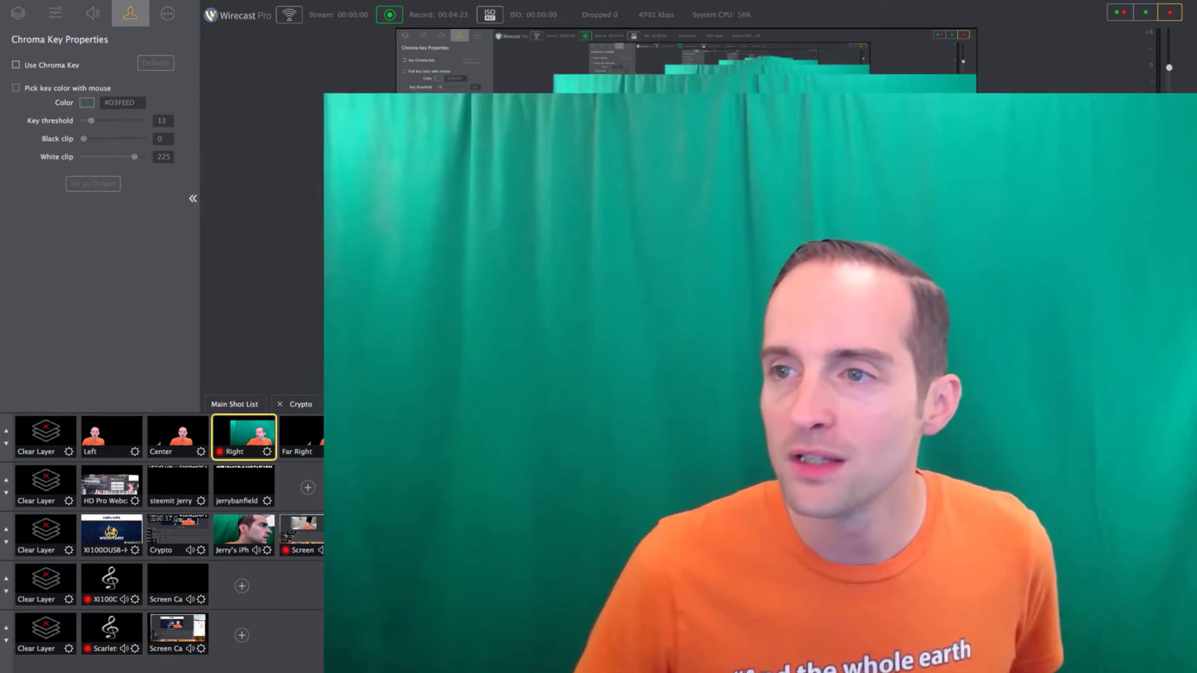
{"action": "left_click", "coordinate": [16, 65]}
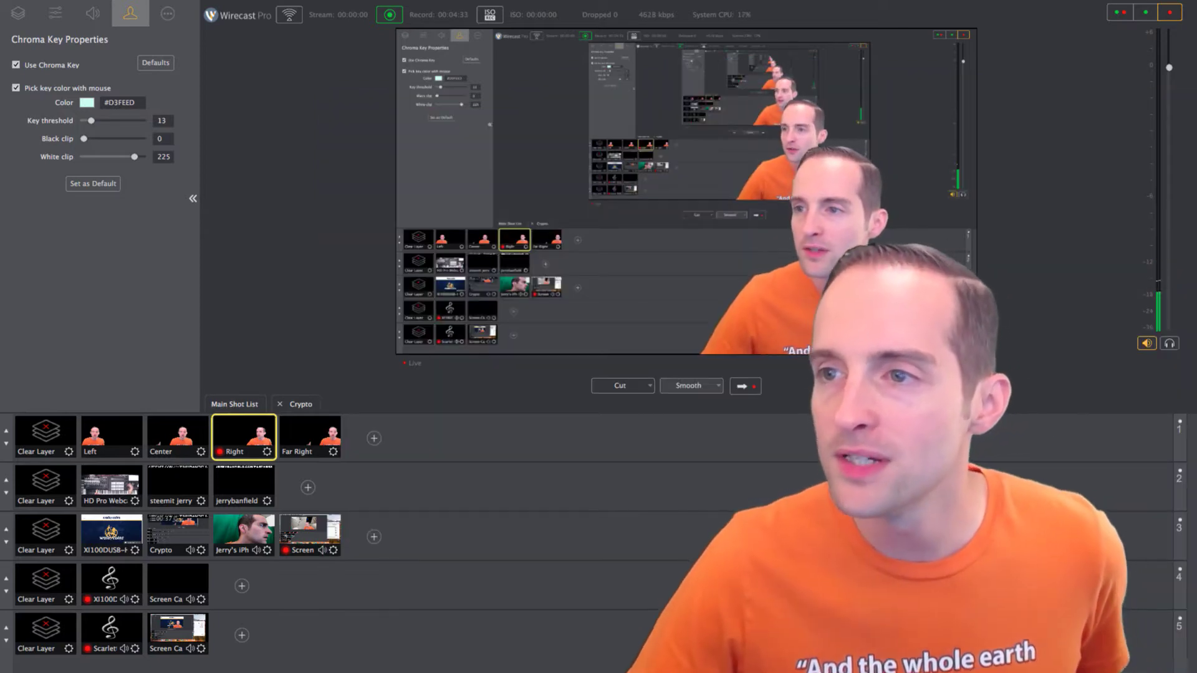
Step: Open and close the key color picker, and try a key threshold of 100 with a white clip of 255
{"action": "left_click", "coordinate": [87, 102]}
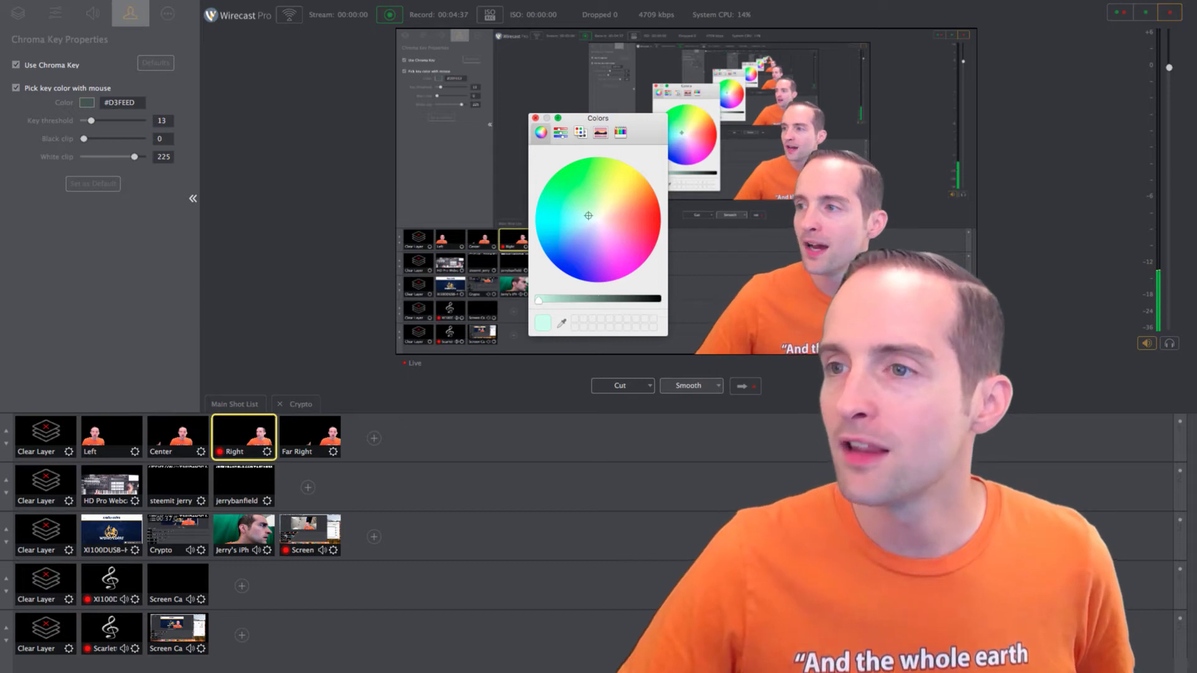
{"action": "left_click", "coordinate": [534, 118]}
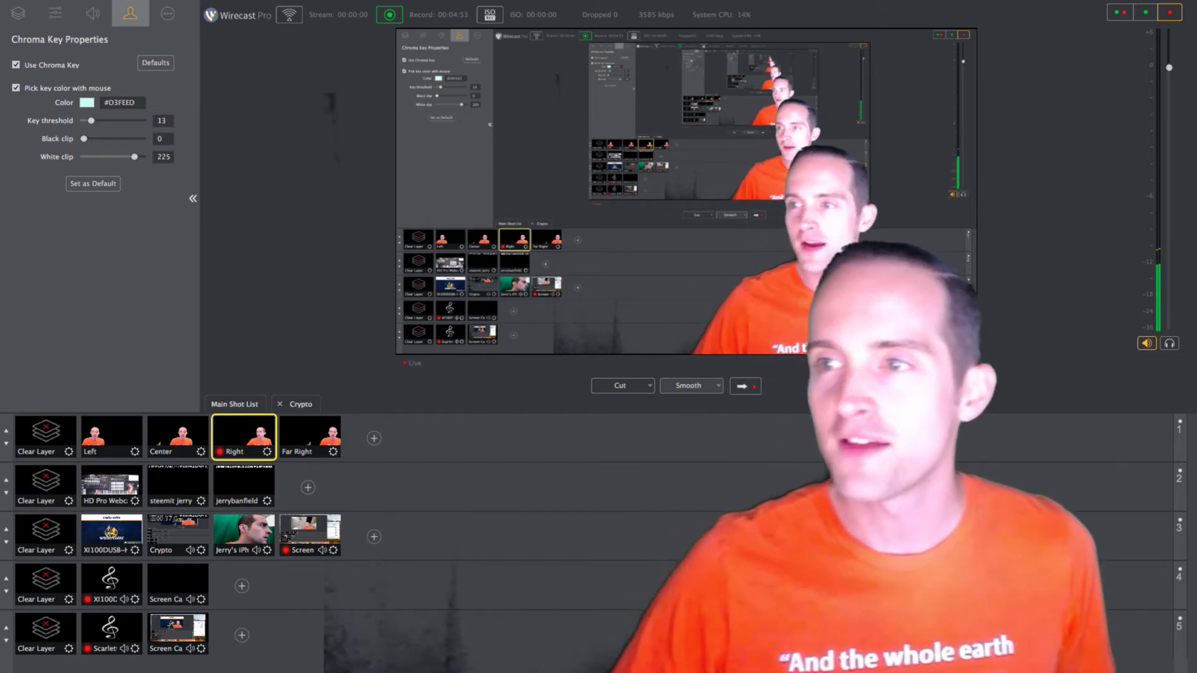
{"action": "left_click_drag", "start_coordinate": [91, 120], "coordinate": [141, 120]}
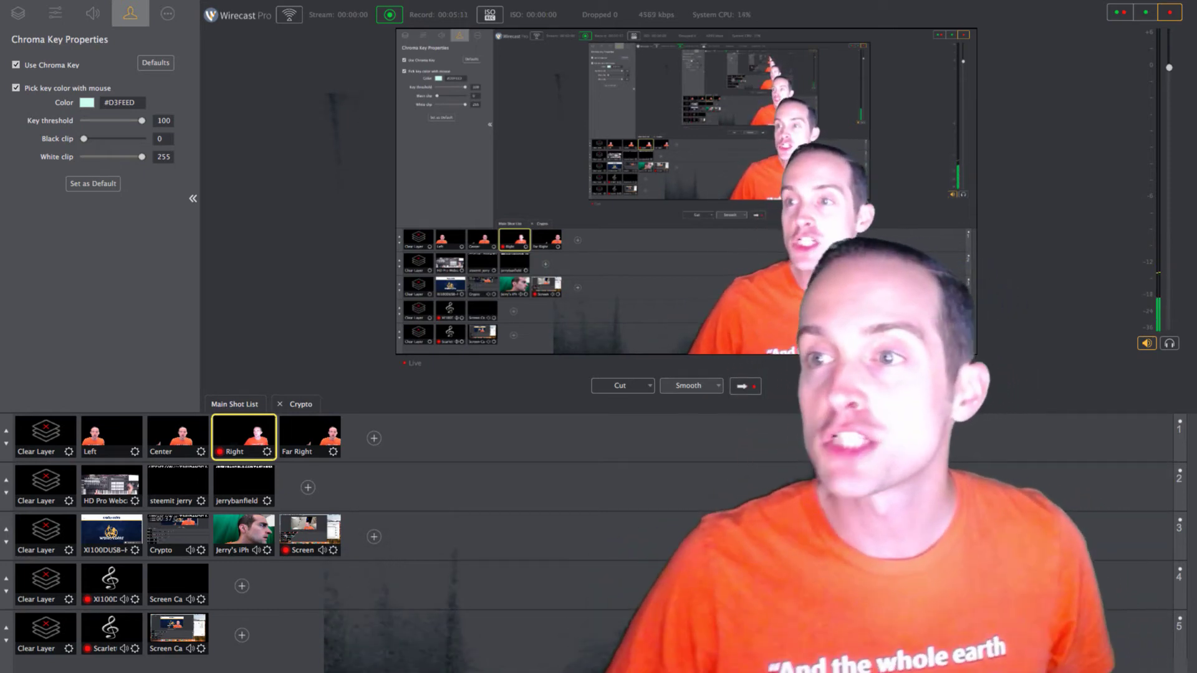
Step: Turn off picking the key color with the mouse and set the key threshold to 13 and the white clip to 225
{"action": "left_click", "coordinate": [16, 88]}
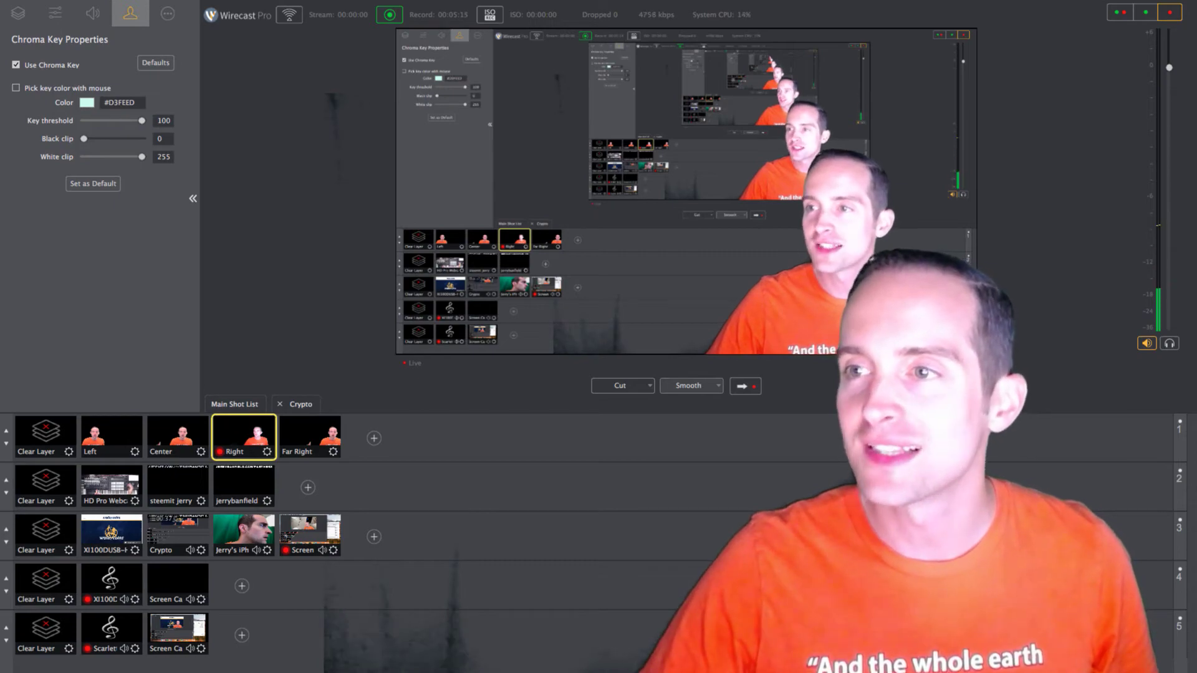
{"action": "left_click", "coordinate": [163, 121]}
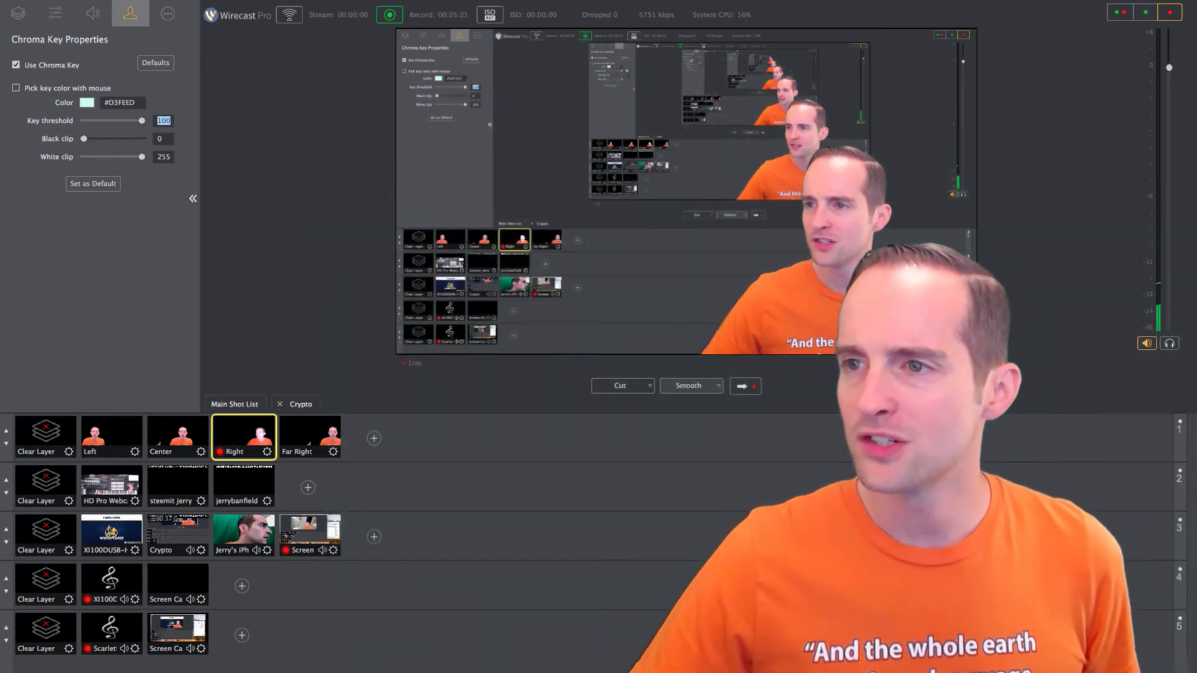
{"action": "type", "text": "13"}
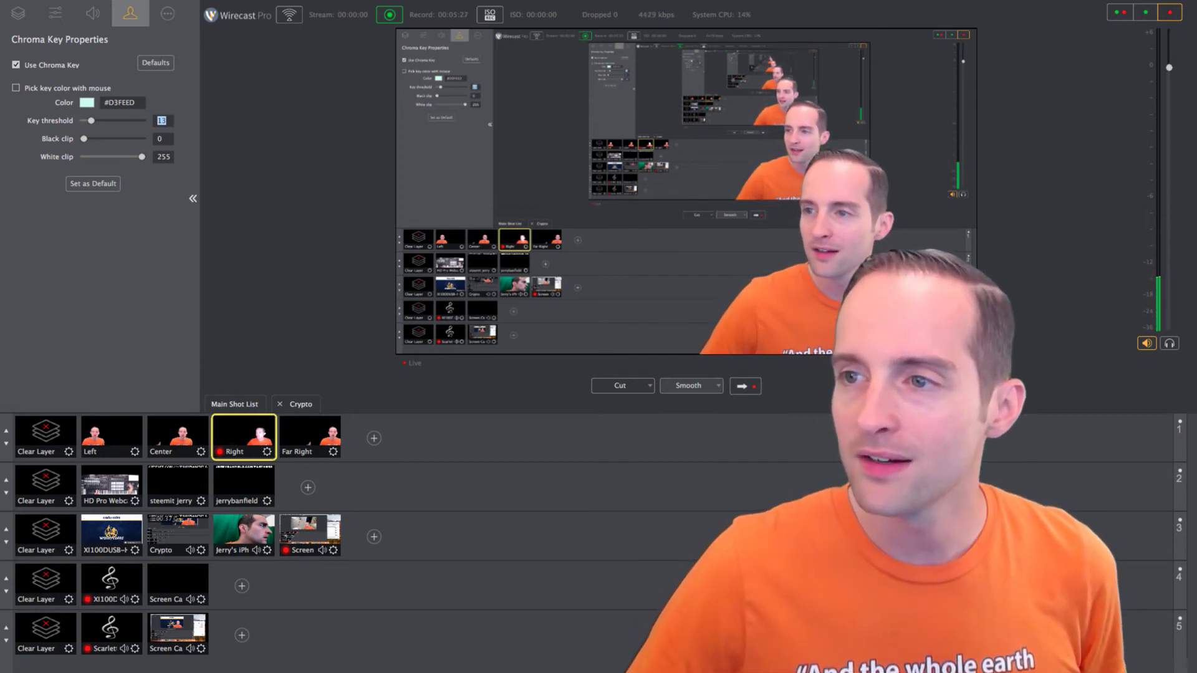
{"action": "key", "text": "Tab"}
{"action": "key", "text": "Tab"}
{"action": "type", "text": "225"}
{"action": "key", "text": "Return"}
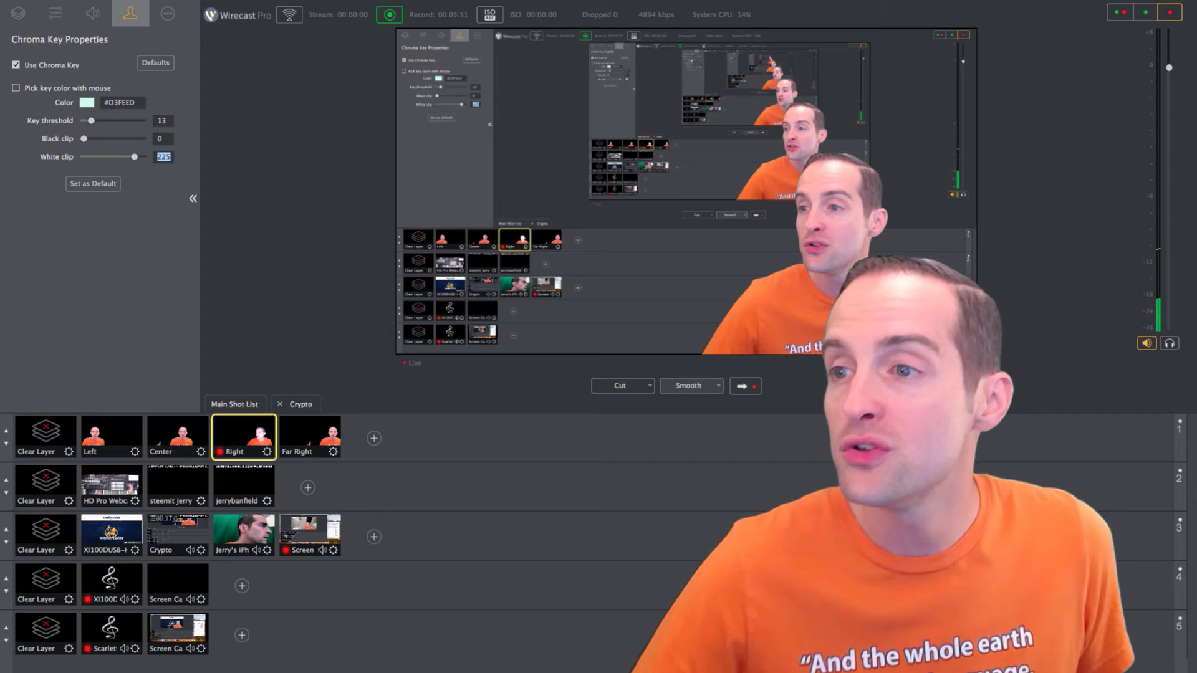
Step: Undo the latest chroma key changes and turn off picking the key color with the mouse
{"action": "left_click", "coordinate": [166, 121]}
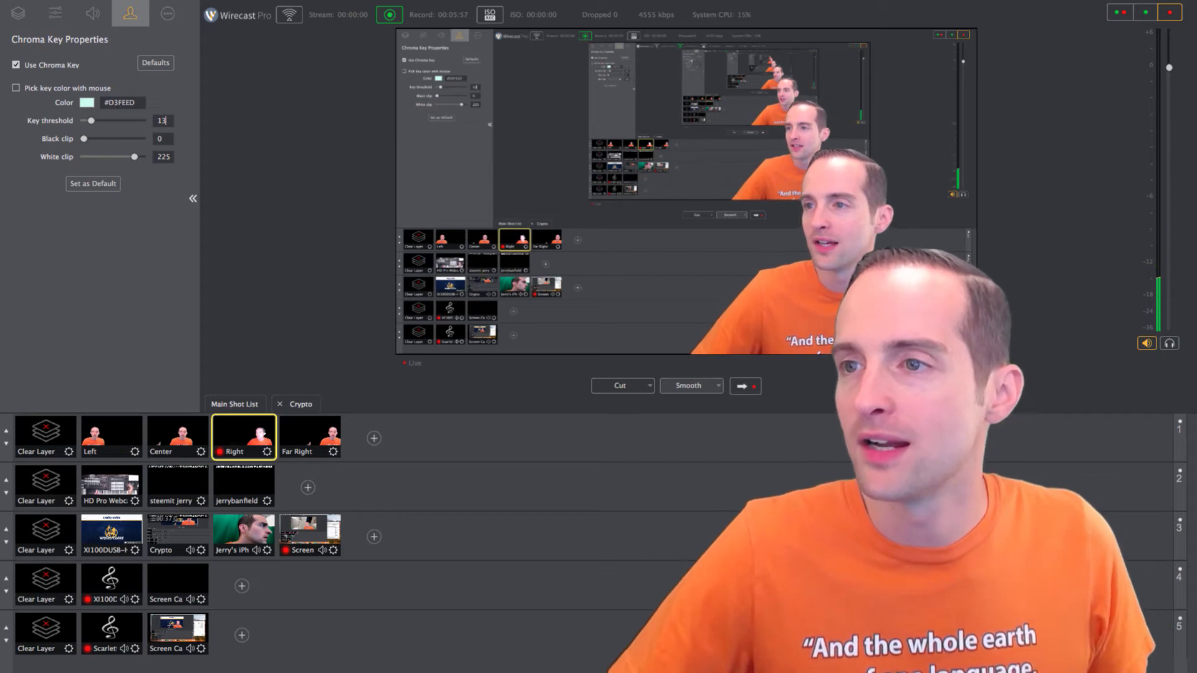
{"action": "key", "text": "super+z"}
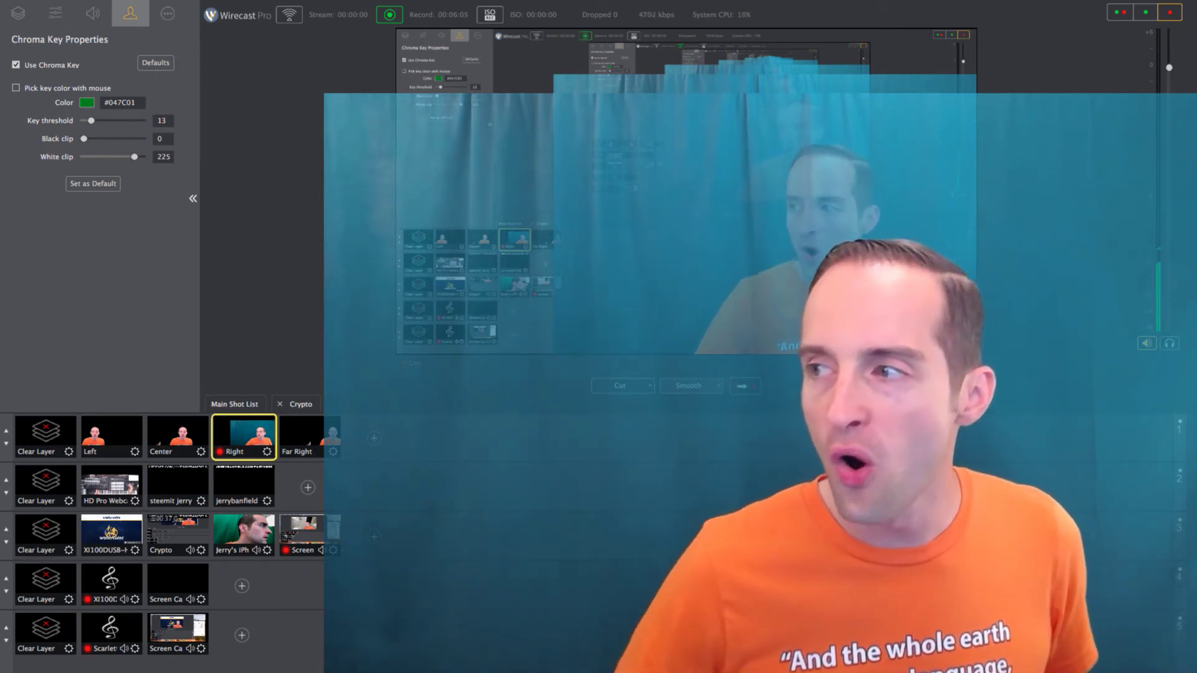
{"action": "left_click", "coordinate": [165, 121]}
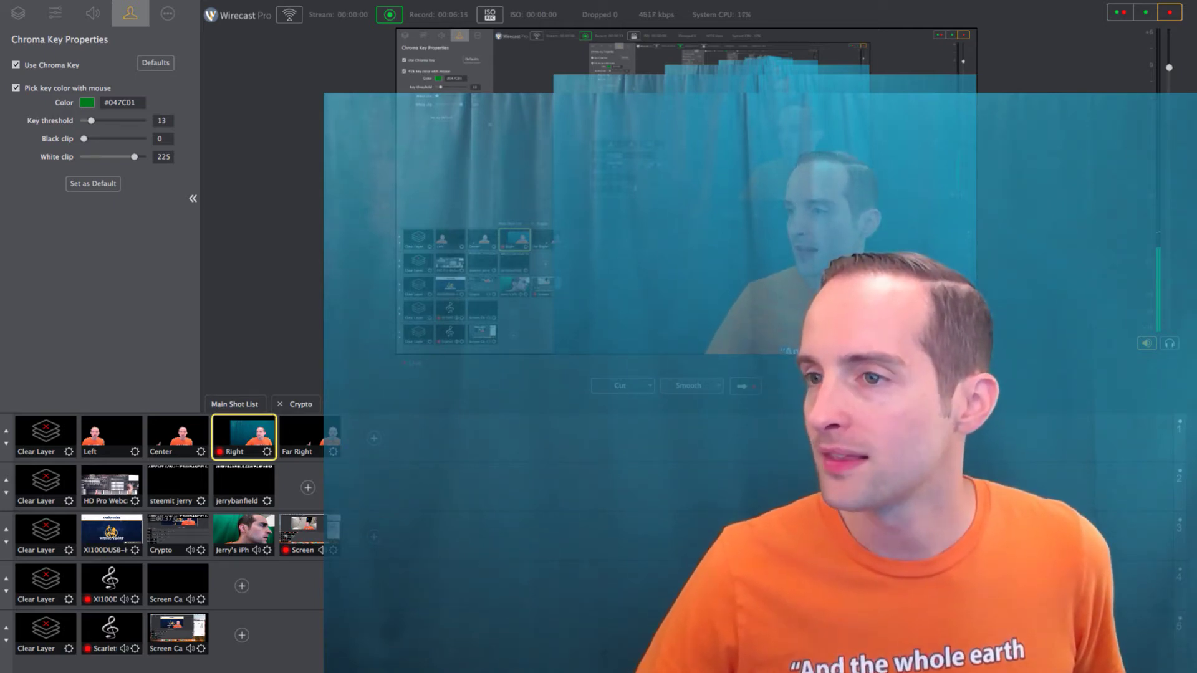
{"action": "left_click", "coordinate": [16, 88]}
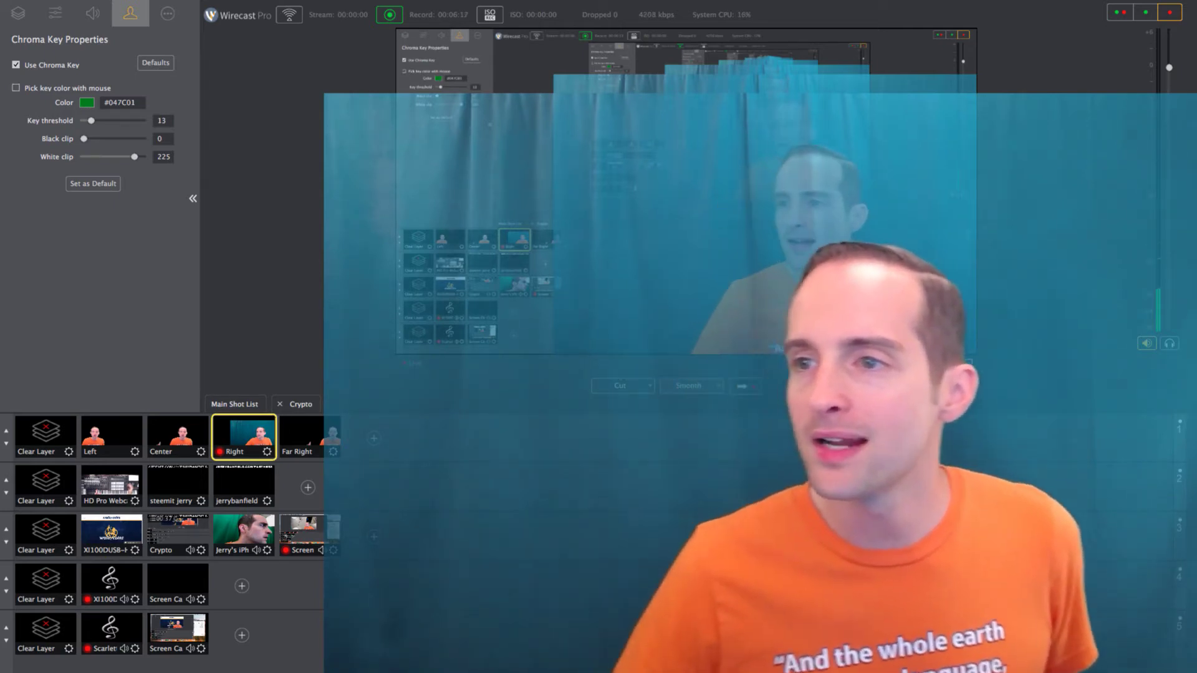
Step: Change the key color to the muted green #437C38 and set the key threshold to 100
{"action": "left_click", "coordinate": [87, 102]}
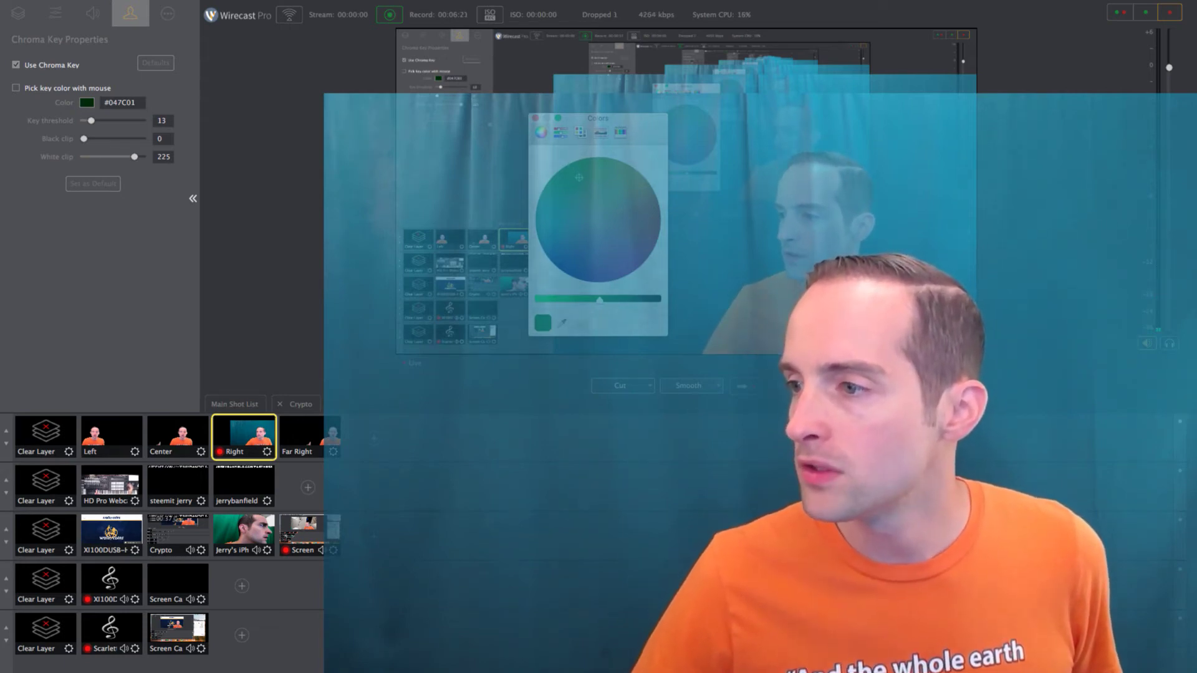
{"action": "left_click_drag", "start_coordinate": [579, 177], "coordinate": [584, 189]}
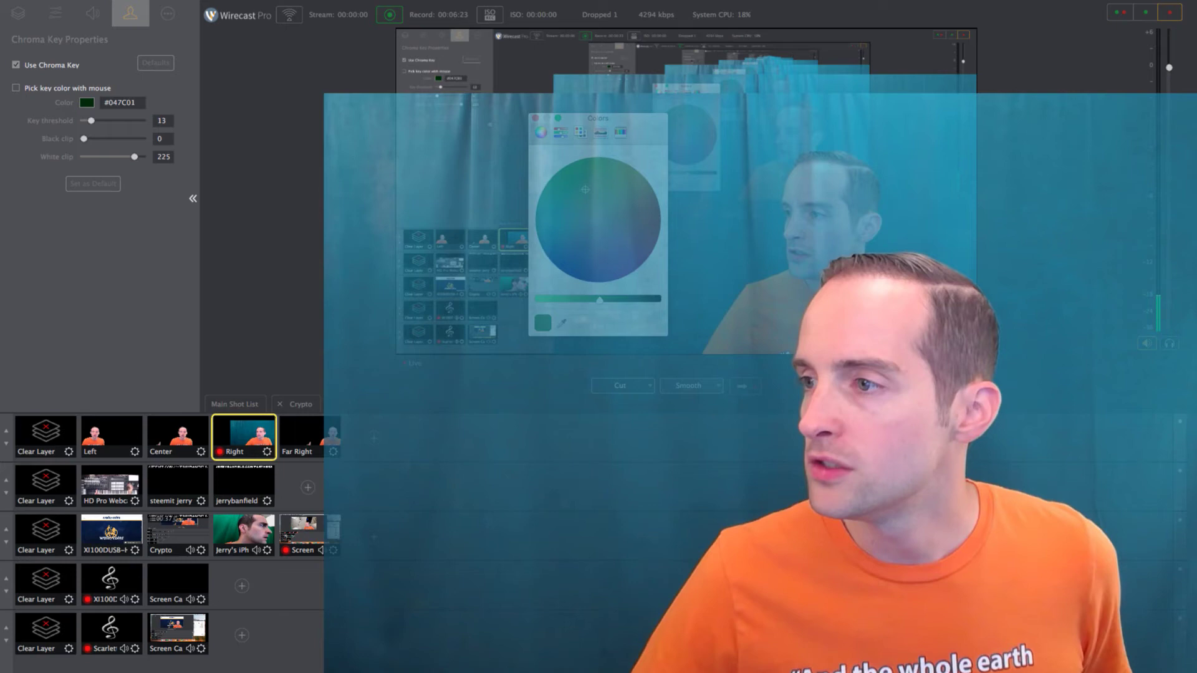
{"action": "left_click", "coordinate": [535, 118]}
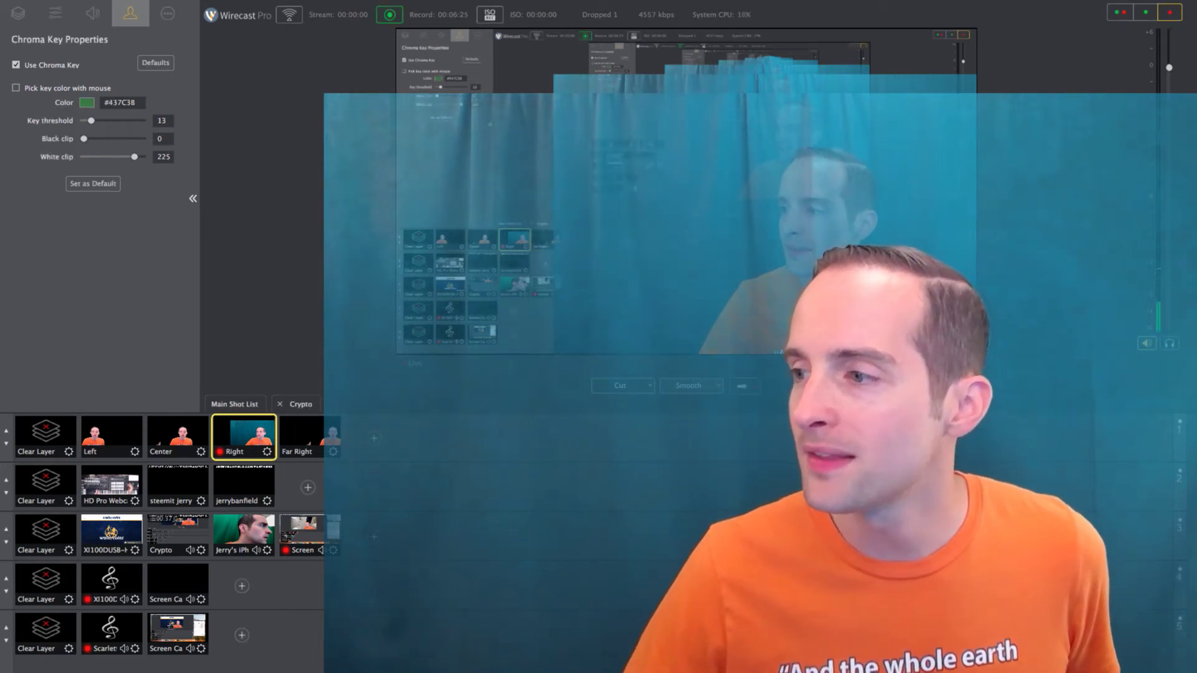
{"action": "mouse_move", "coordinate": [91, 120]}
{"action": "left_mouse_down"}
{"action": "mouse_move", "coordinate": [133, 121]}
{"action": "mouse_move", "coordinate": [84, 121]}
{"action": "left_mouse_up"}
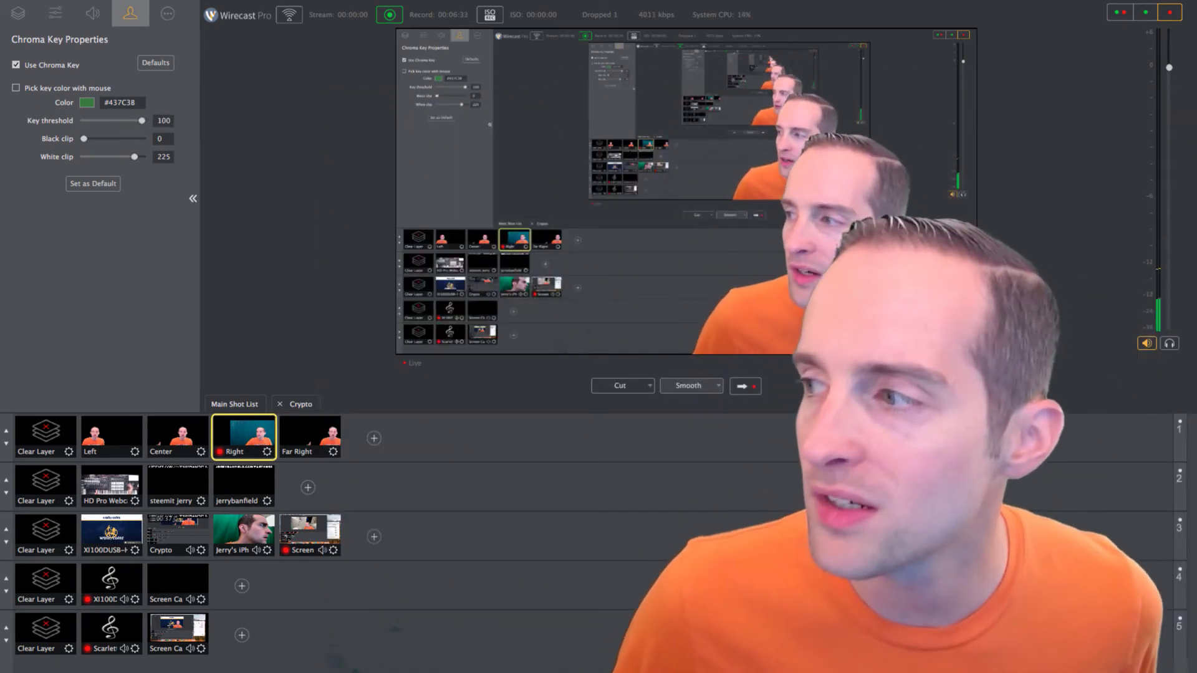
Step: Lower the key threshold to 0, and raise it again to 14
{"action": "left_click_drag", "start_coordinate": [141, 120], "coordinate": [83, 120]}
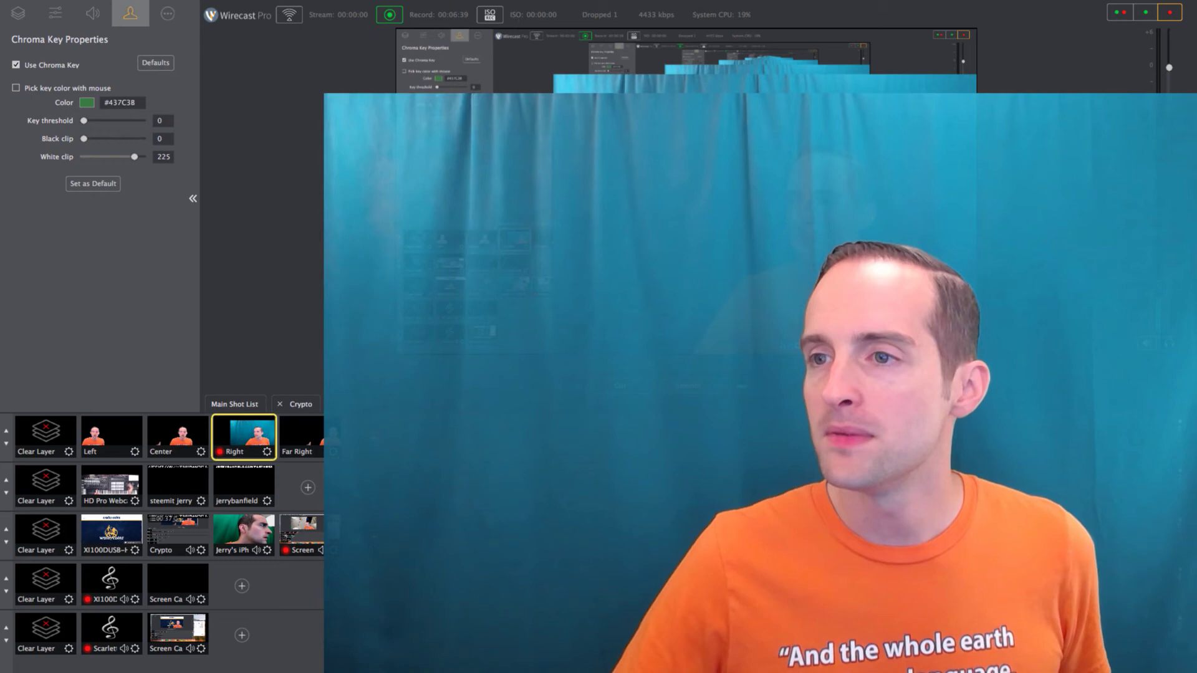
{"action": "left_click_drag", "start_coordinate": [84, 120], "coordinate": [91, 120]}
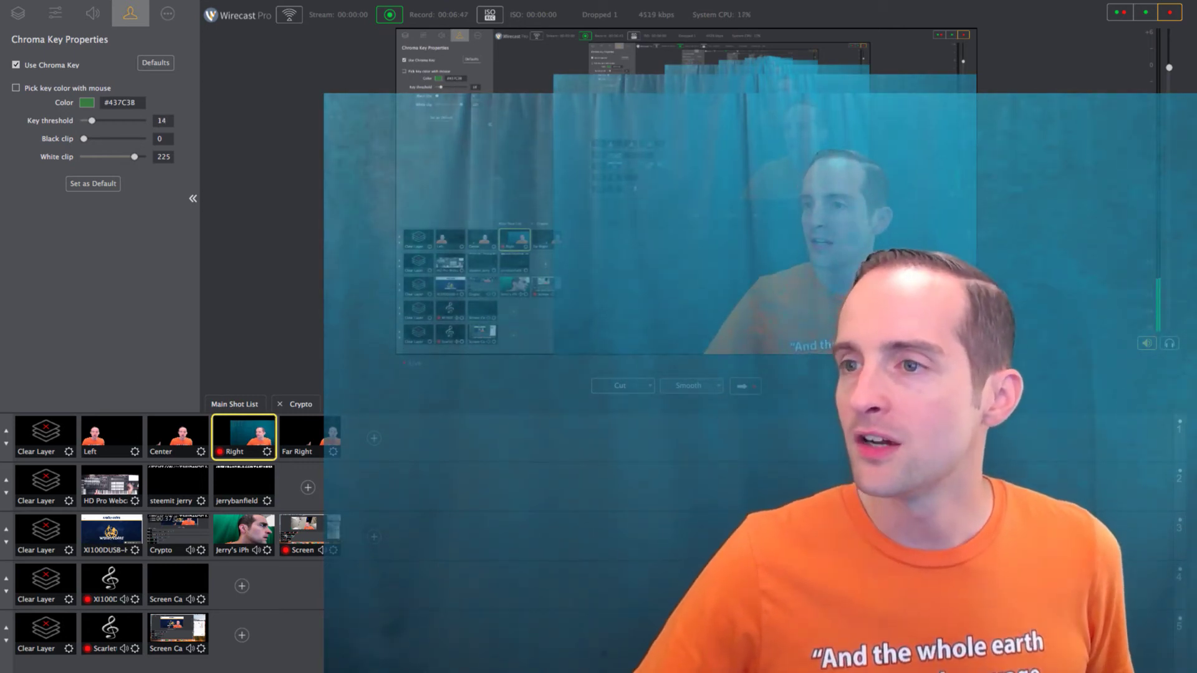
{"action": "double_click", "coordinate": [122, 102]}
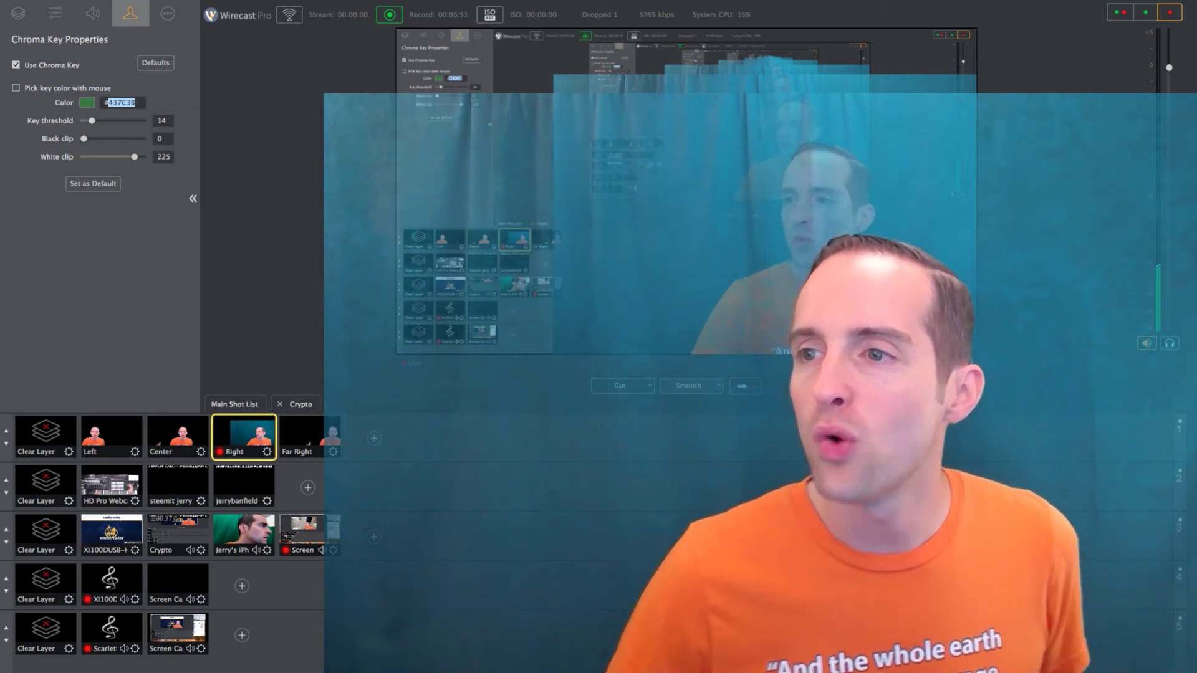
{"action": "left_click", "coordinate": [87, 102]}
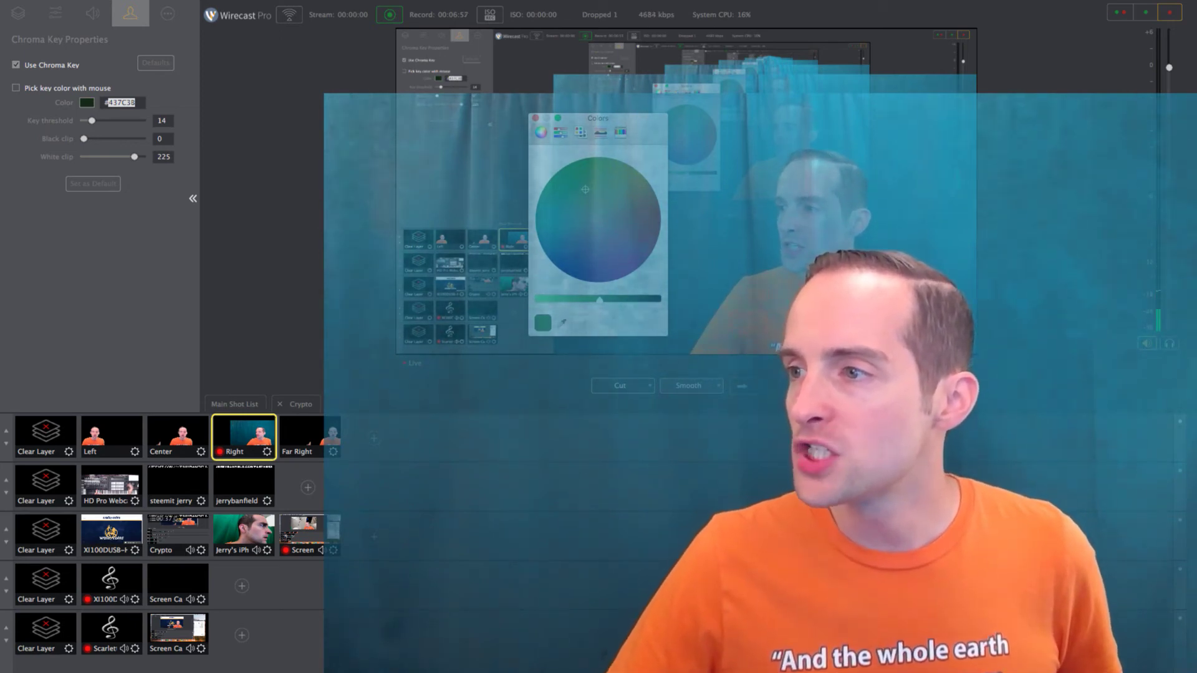
{"action": "key", "text": "super+w"}
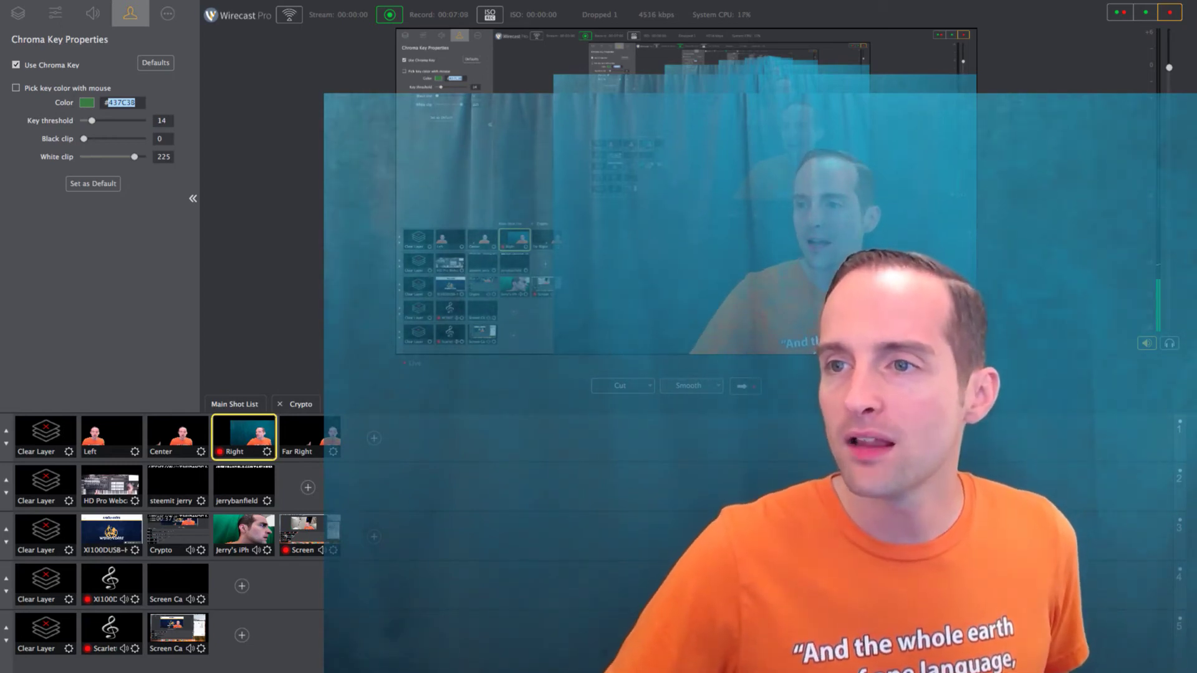
{"action": "key", "text": "Return"}
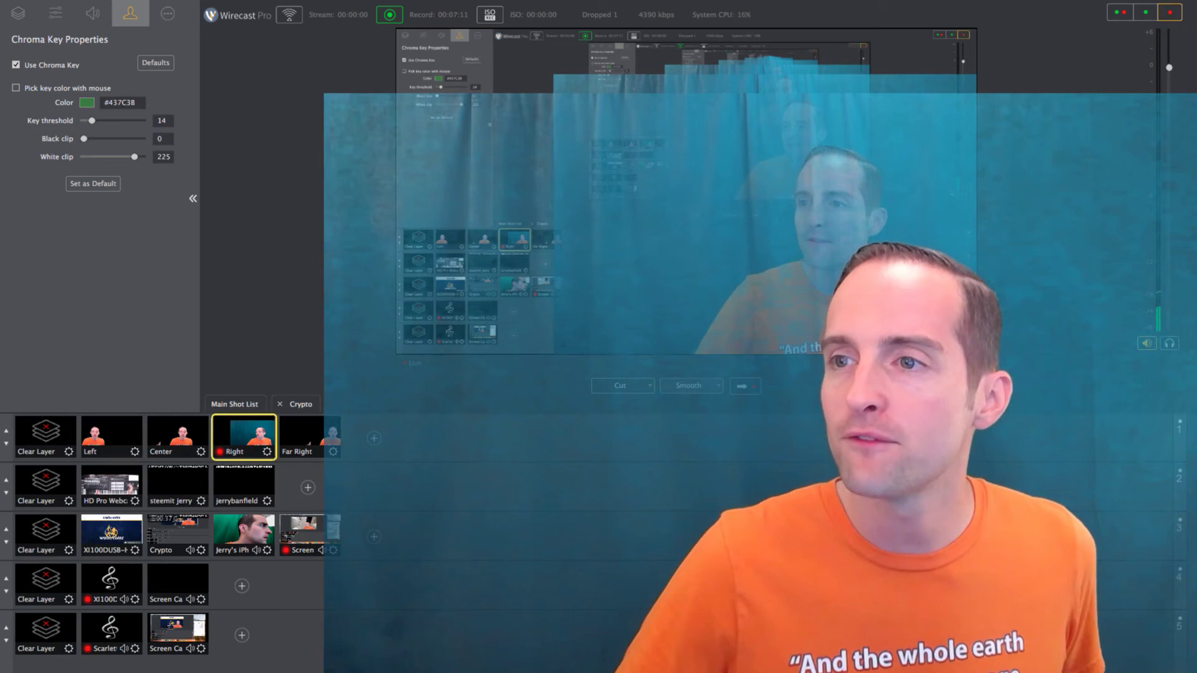
Step: Sample the blue backdrop in the live preview to set the key color to #31637D
{"action": "left_click", "coordinate": [86, 102]}
{"action": "left_click", "coordinate": [560, 323]}
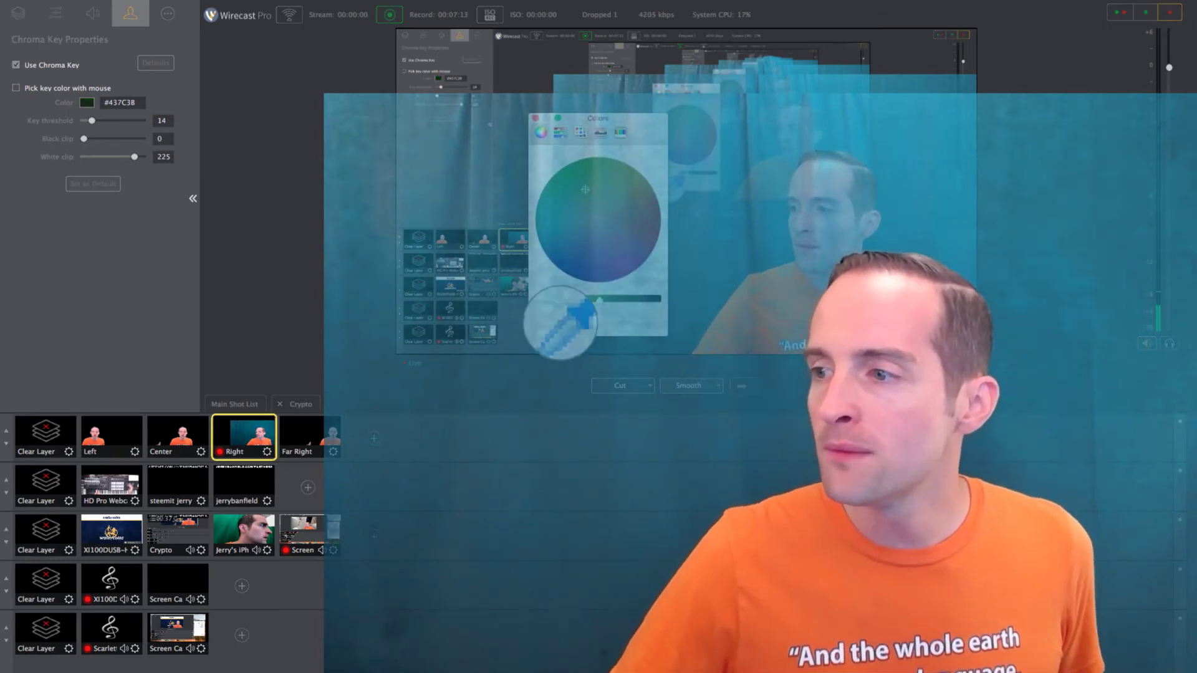
{"action": "left_click", "coordinate": [642, 265]}
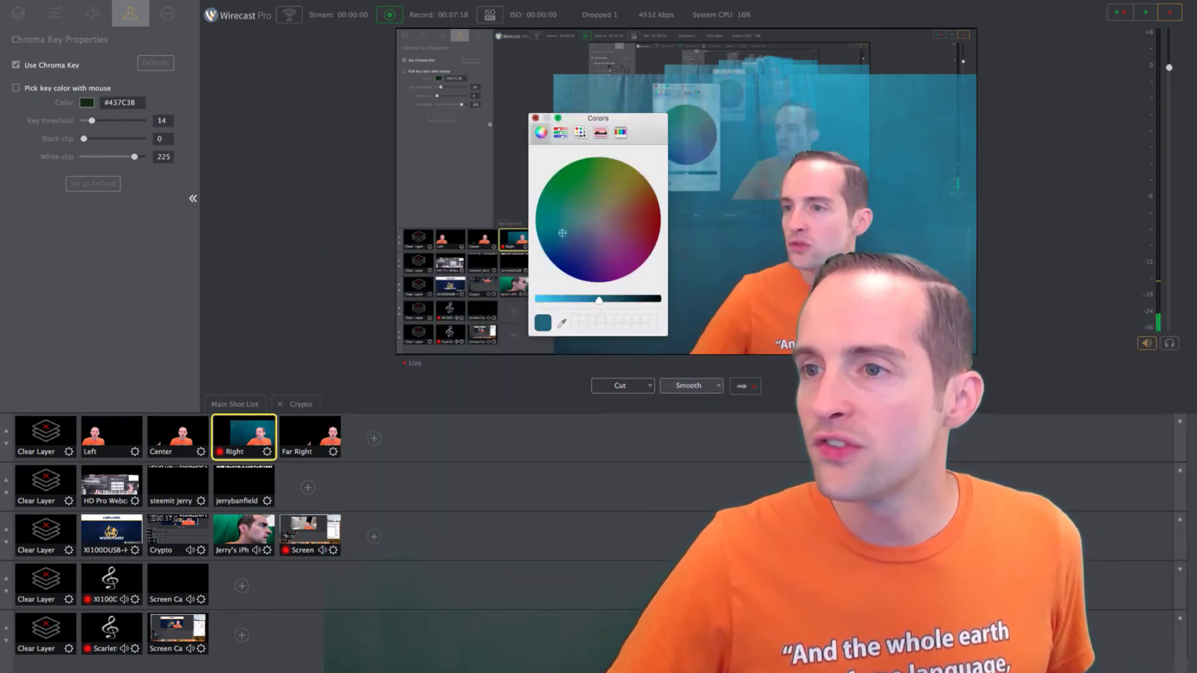
{"action": "left_click", "coordinate": [535, 118]}
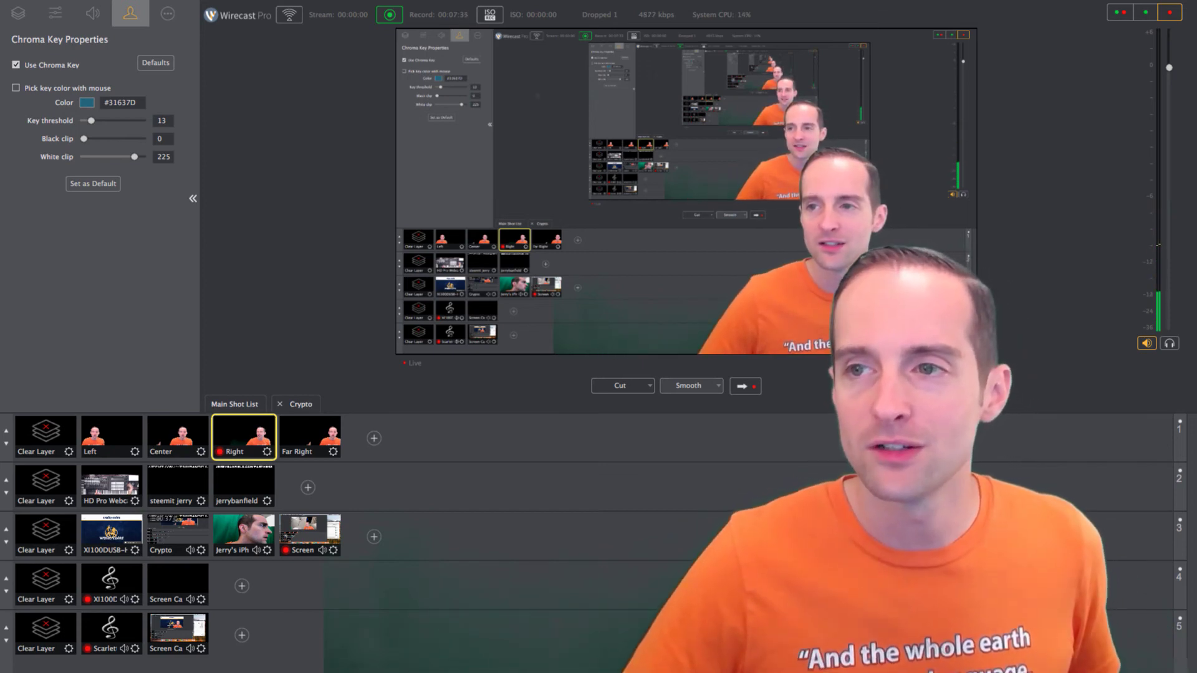
Step: Sample the dark green backdrop remnant in the live preview to set the key color to #344742
{"action": "left_click", "coordinate": [87, 102]}
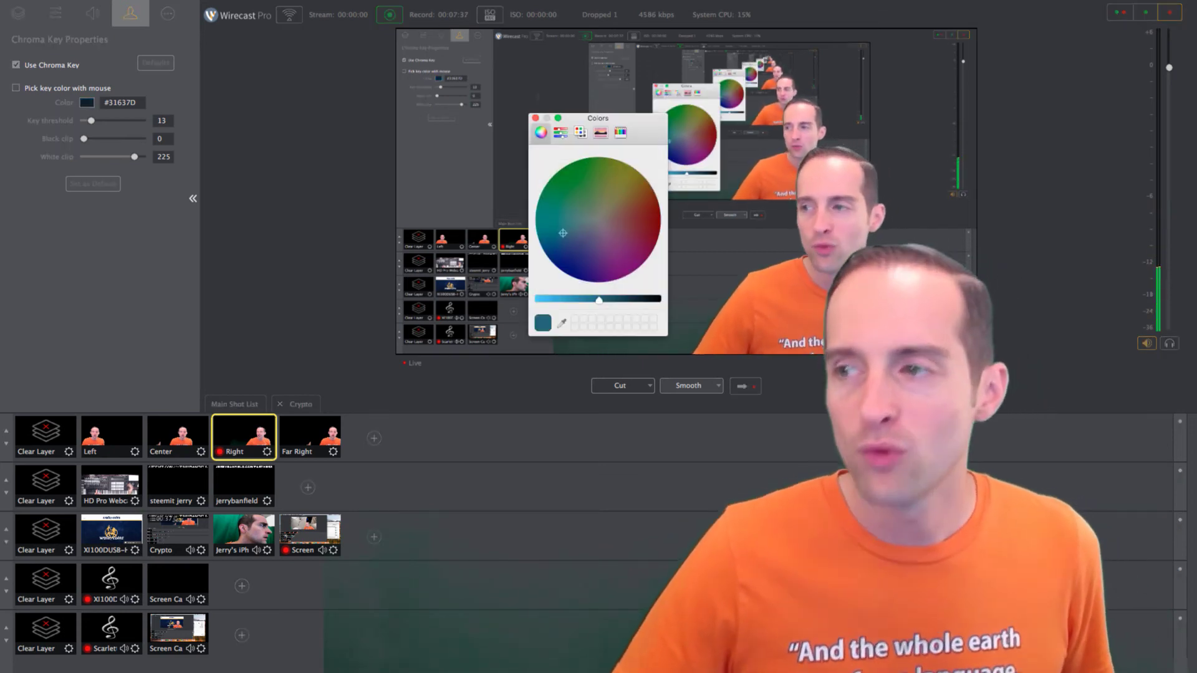
{"action": "left_click", "coordinate": [562, 322]}
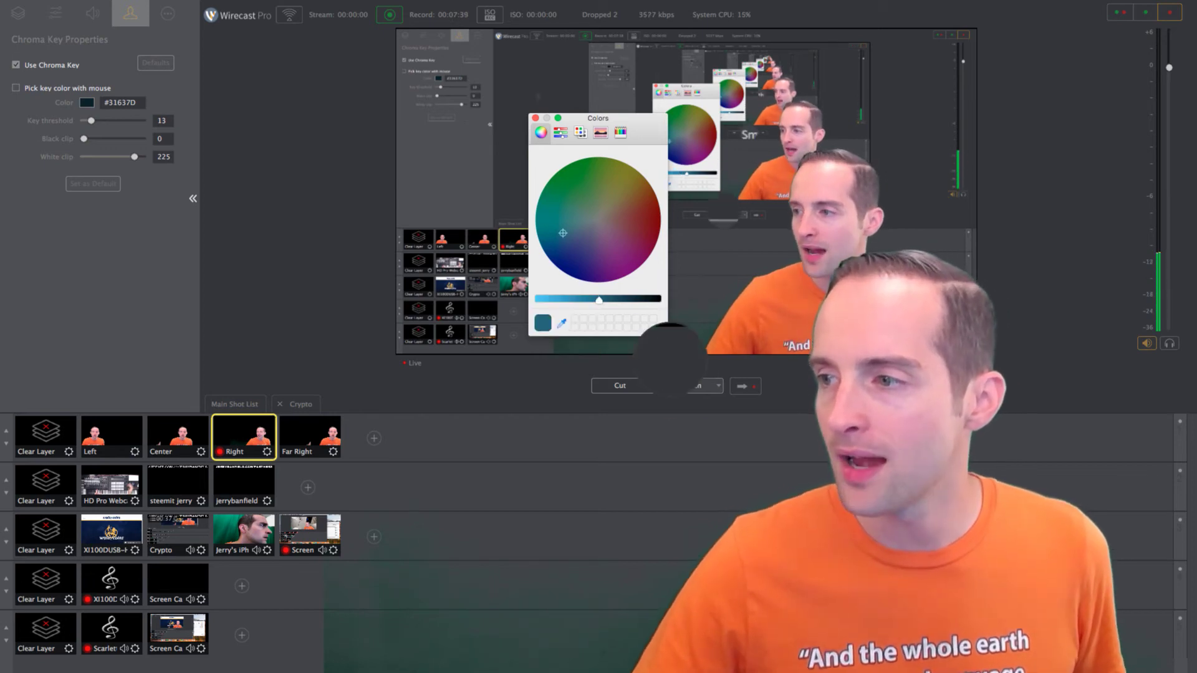
{"action": "left_click", "coordinate": [686, 335]}
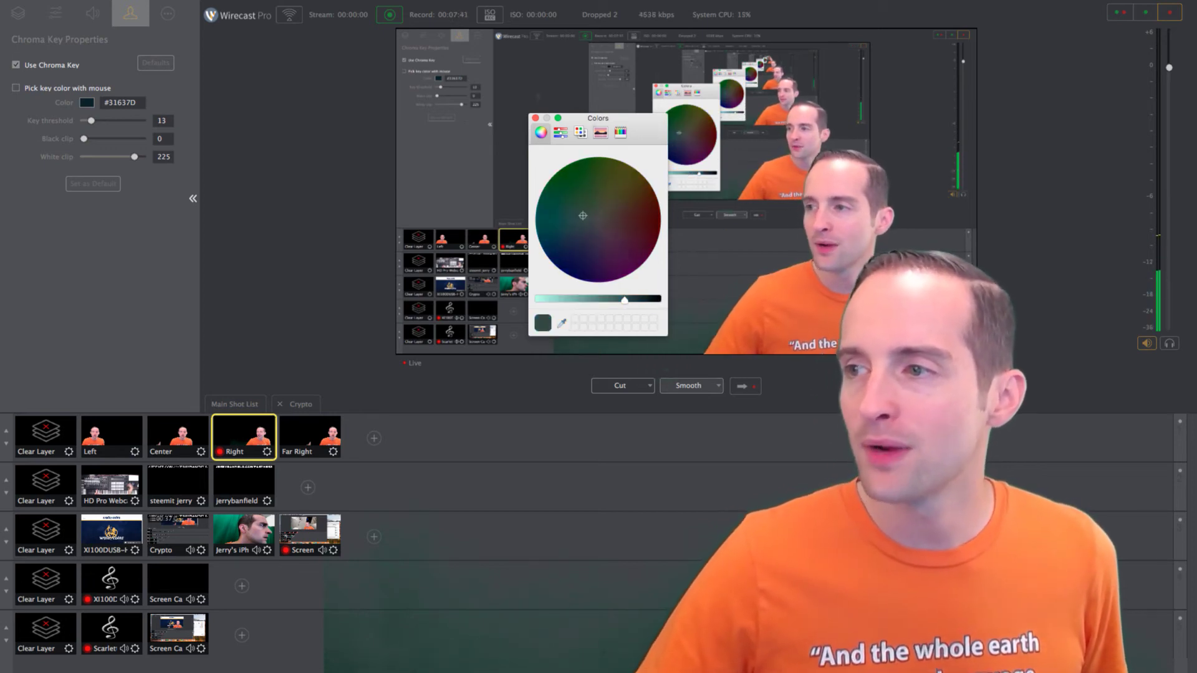
{"action": "left_click", "coordinate": [535, 118]}
{"action": "left_click", "coordinate": [689, 385]}
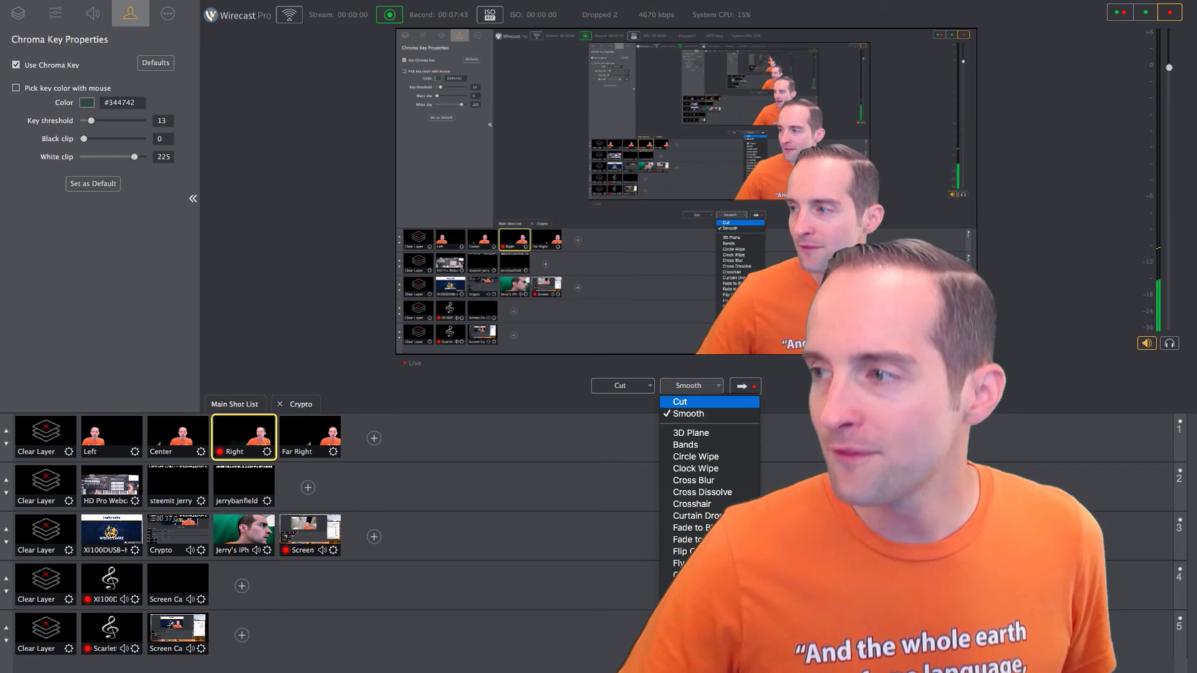
{"action": "left_click", "coordinate": [689, 386]}
{"action": "left_click", "coordinate": [689, 385]}
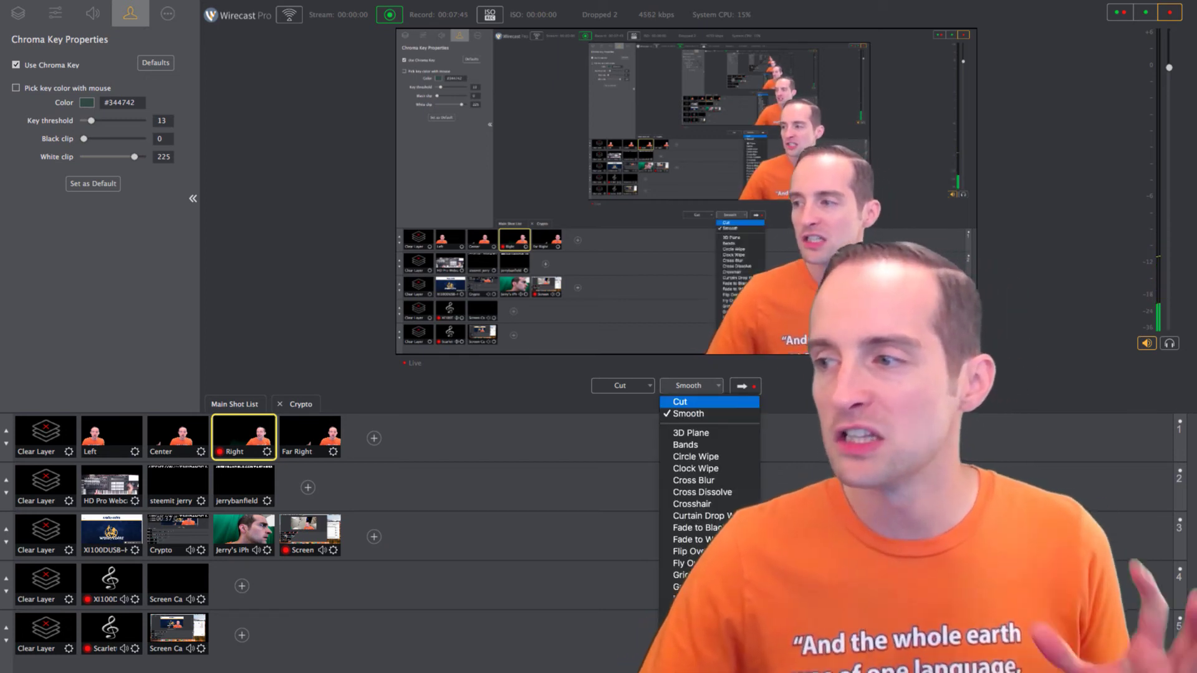
{"action": "left_click", "coordinate": [689, 386]}
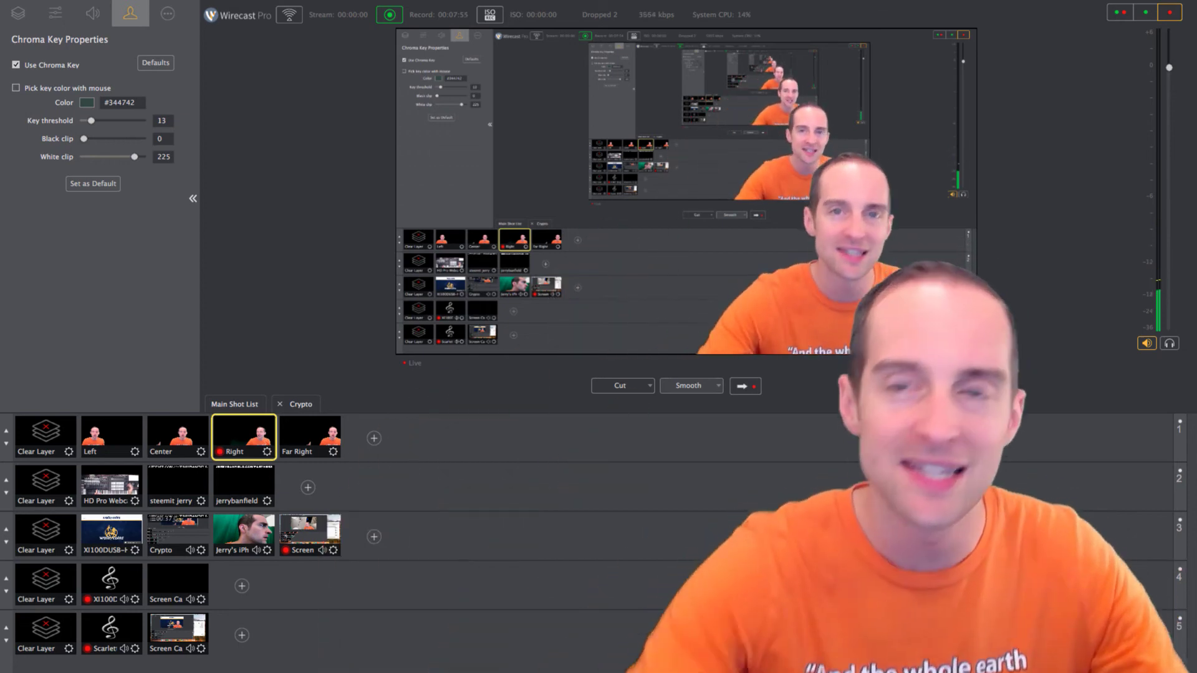
Step: Set the key color to the pale mint #D3FEED by its hex value
{"action": "double_click", "coordinate": [122, 102]}
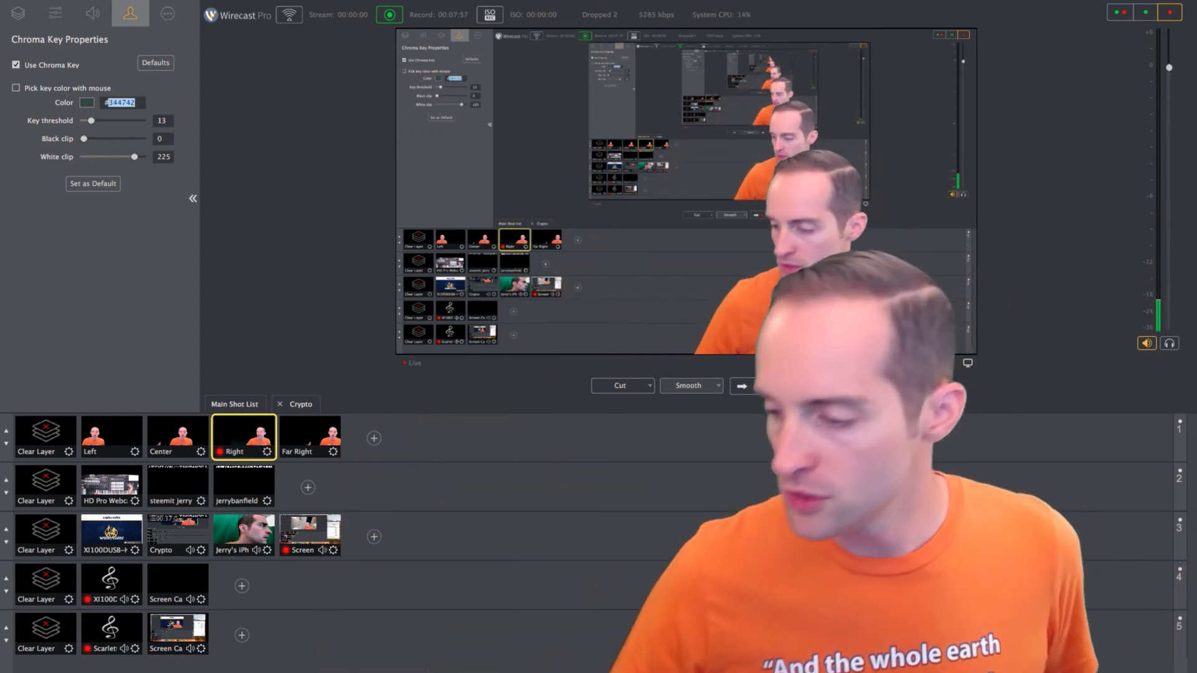
{"action": "type", "text": "D3F"}
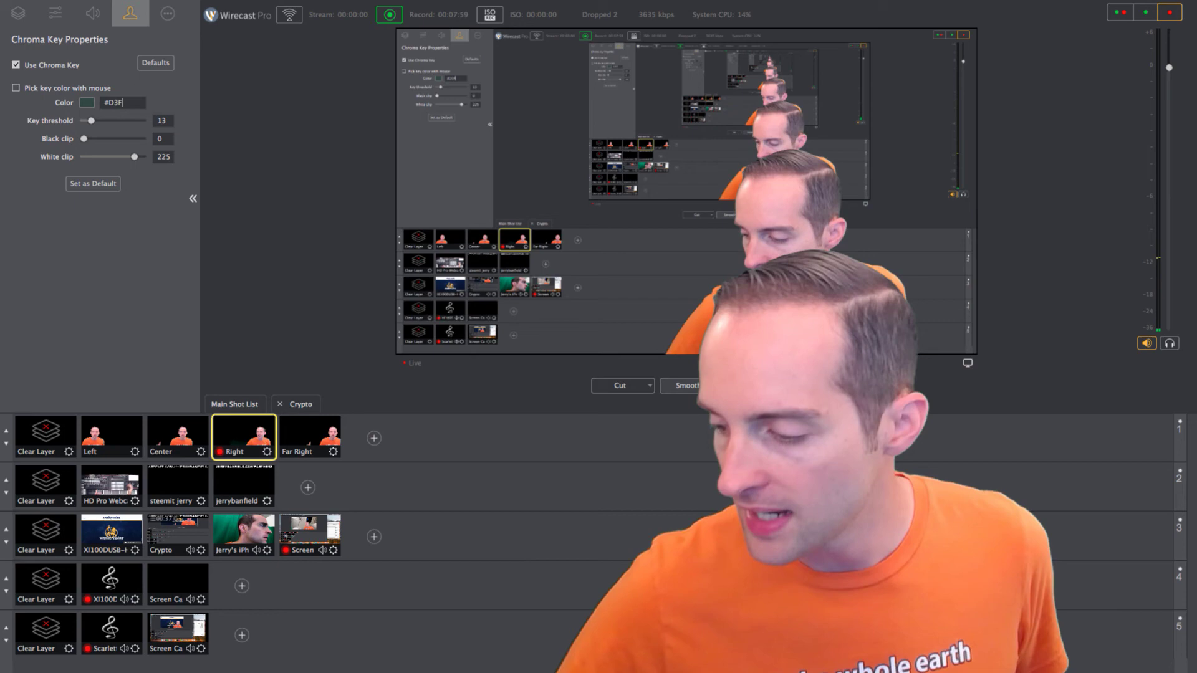
{"action": "type", "text": "EED"}
{"action": "key", "text": "Return"}
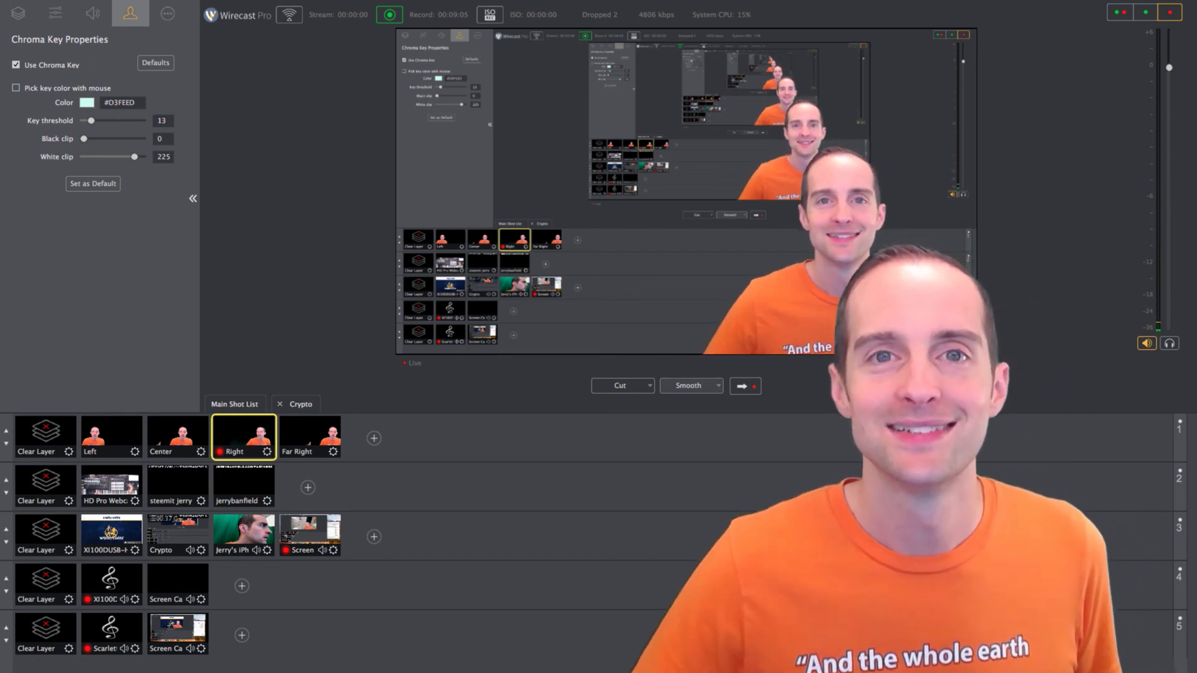
{"action": "mouse_move", "coordinate": [598, 2]}
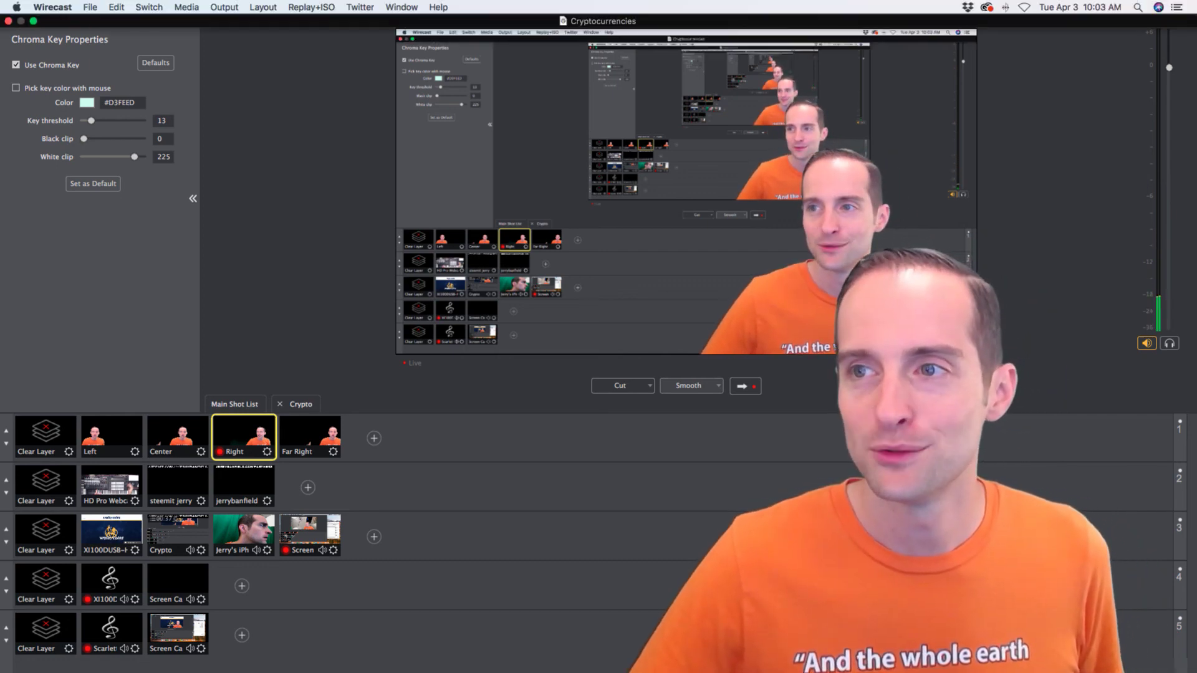